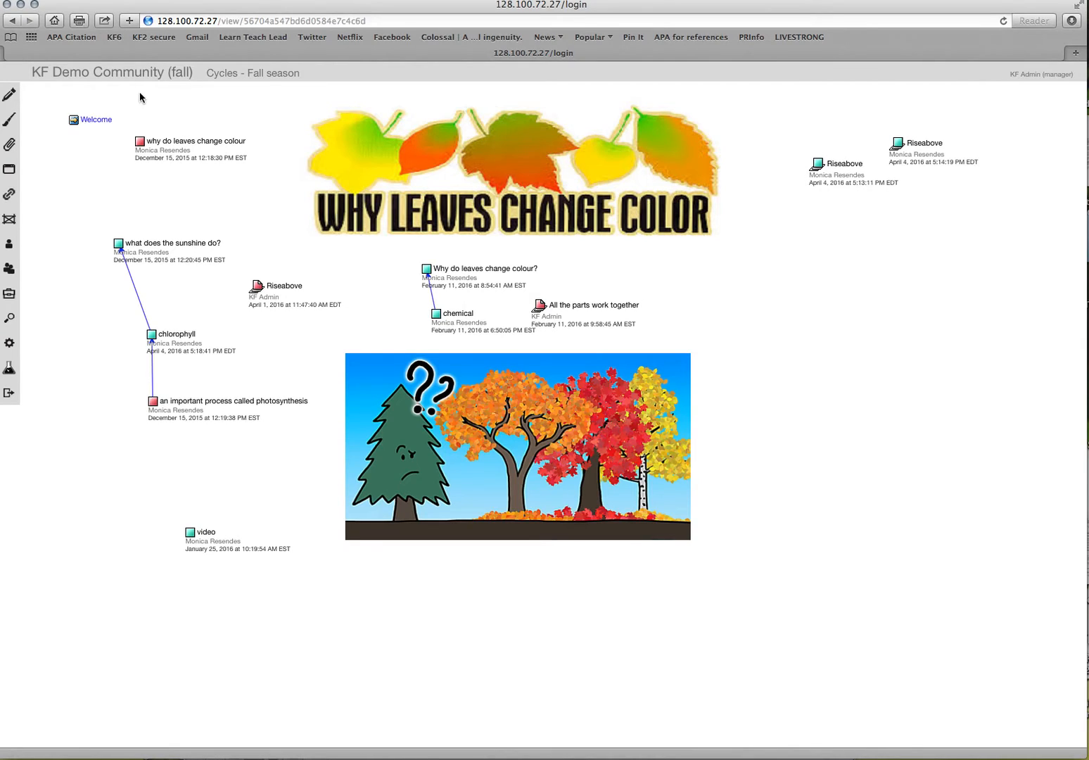
Start a new note, review the Scientific Observation, Historical Thinking and Theory Building scaffolds, and close the note
left_click(12, 98)
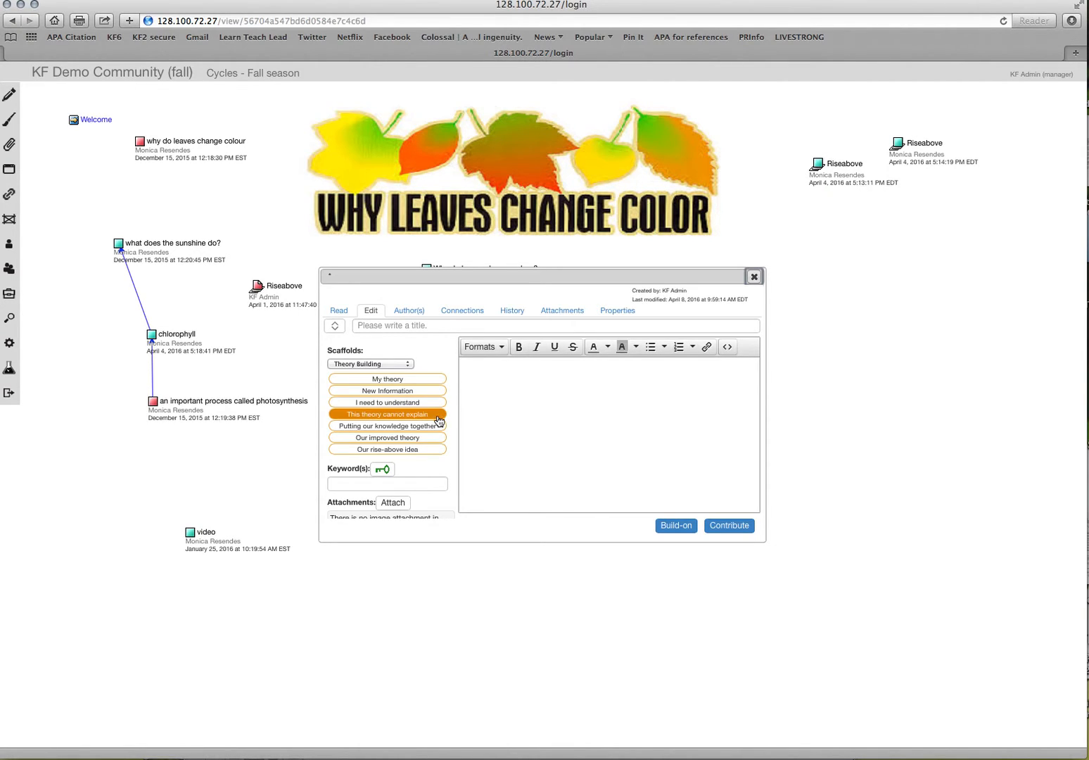
left_click(405, 366)
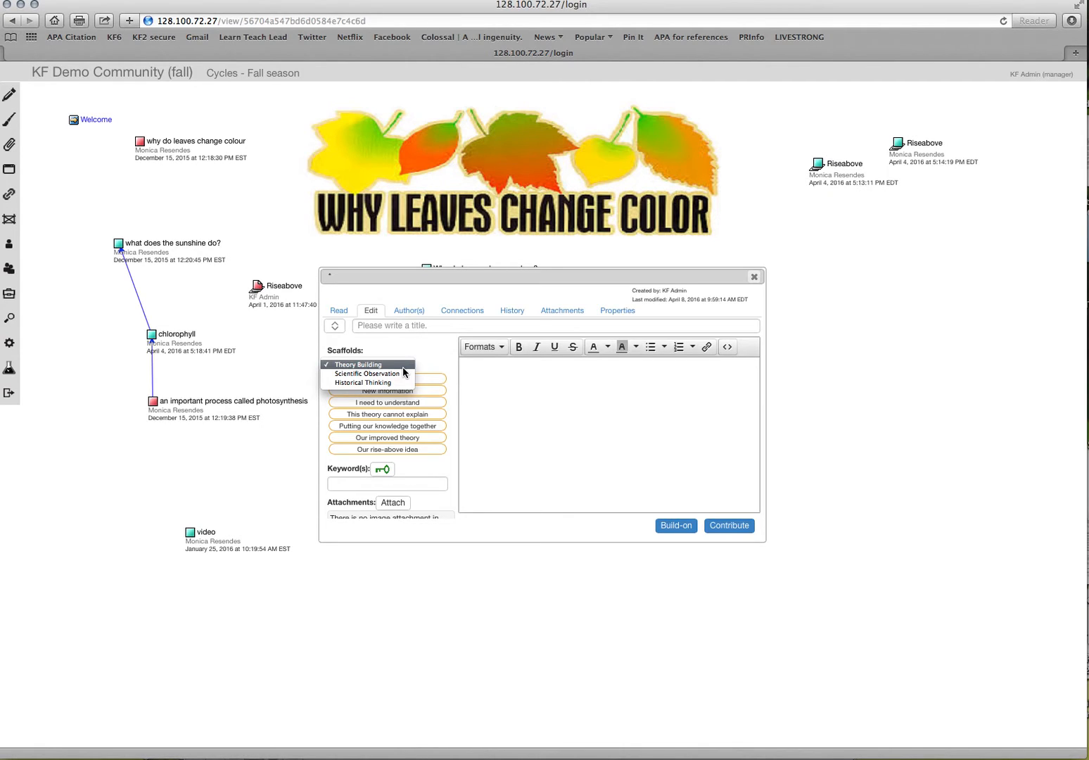
left_click(402, 366)
left_click(398, 365)
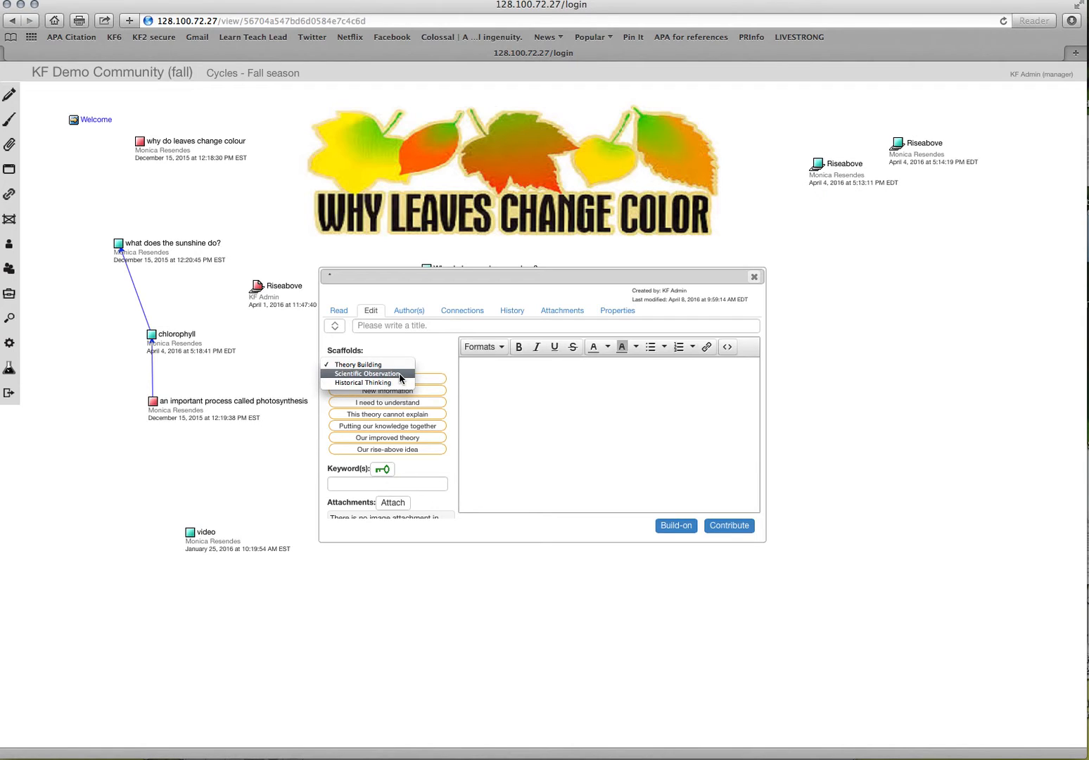
left_click(400, 375)
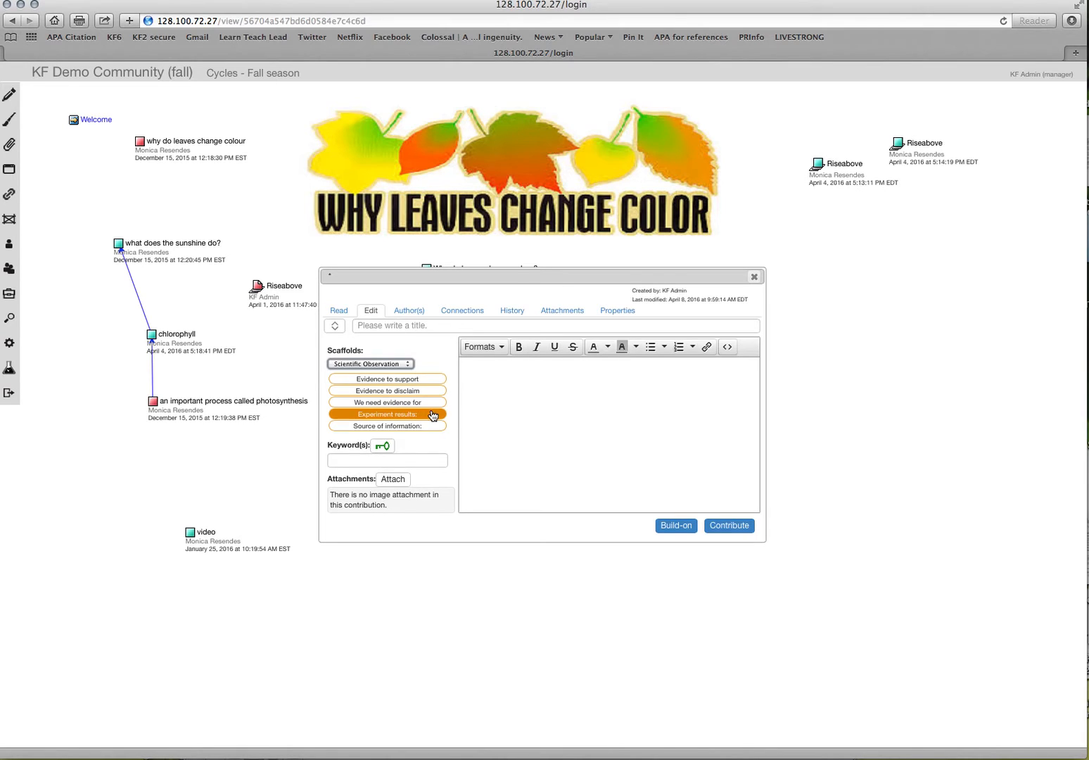
left_click(402, 365)
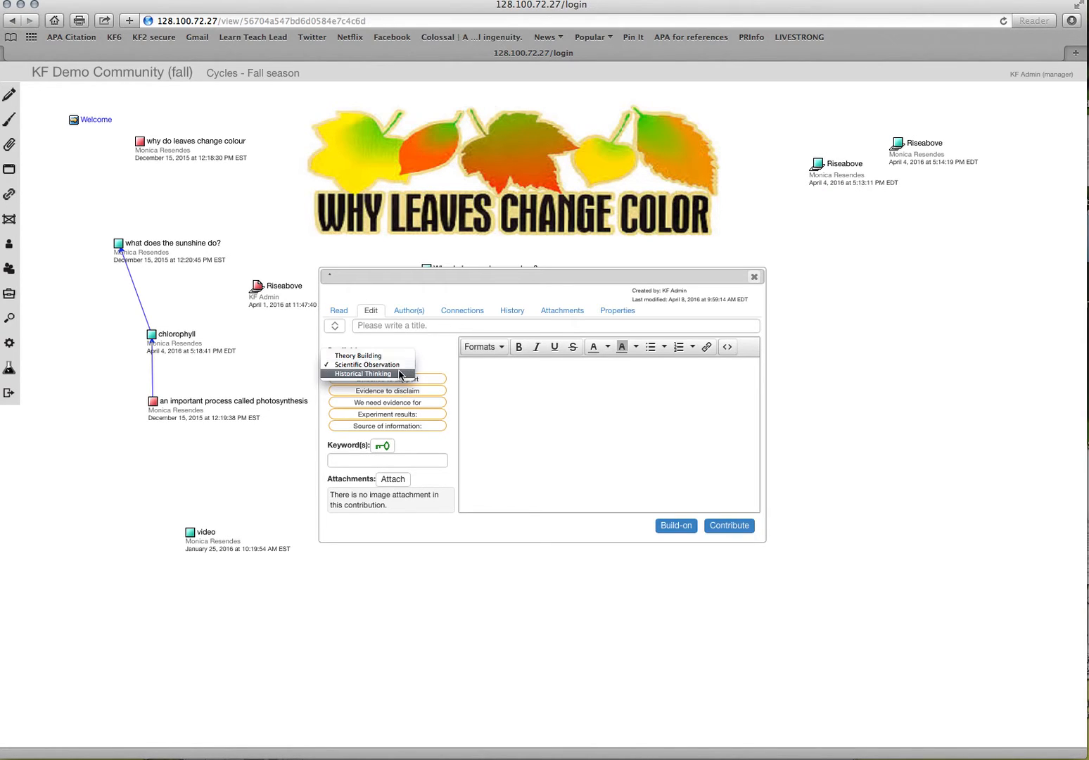
left_click(400, 374)
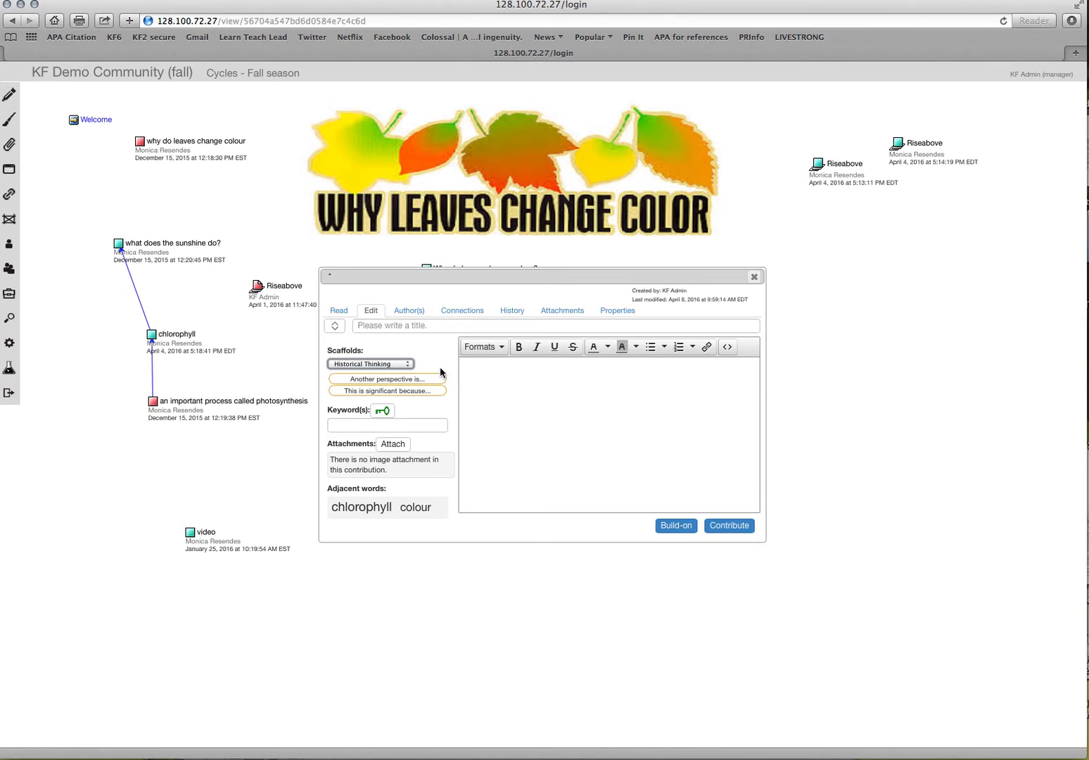
left_click(378, 364)
left_click(387, 347)
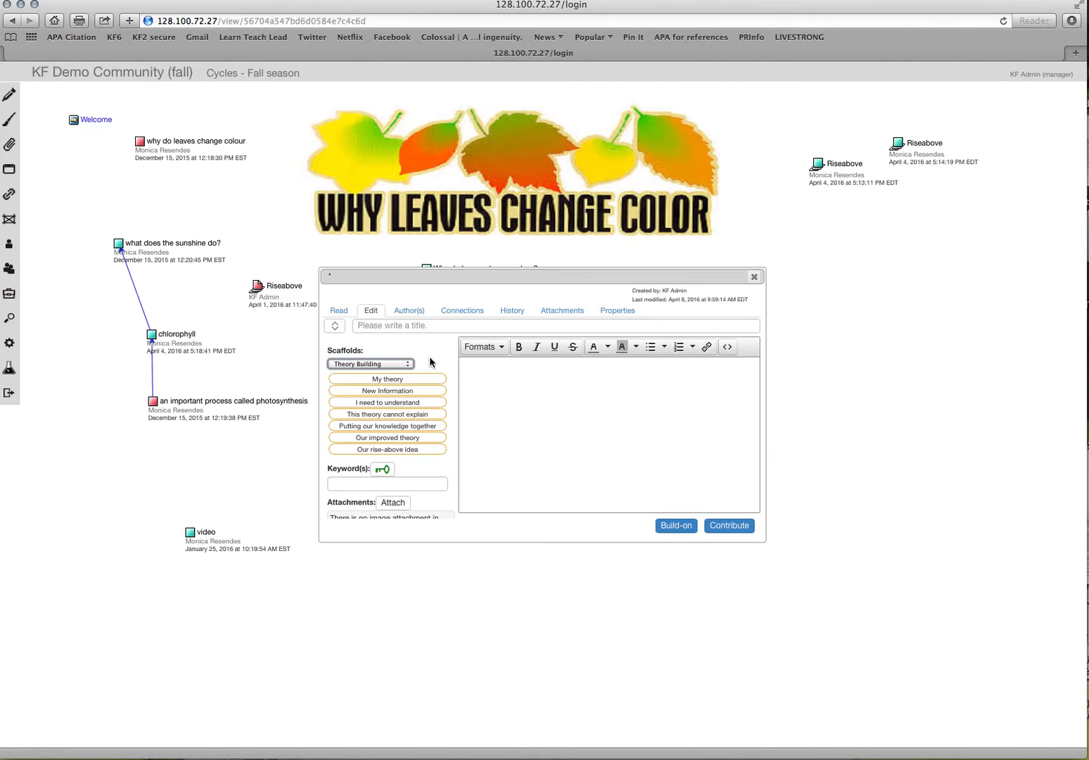
left_click(755, 278)
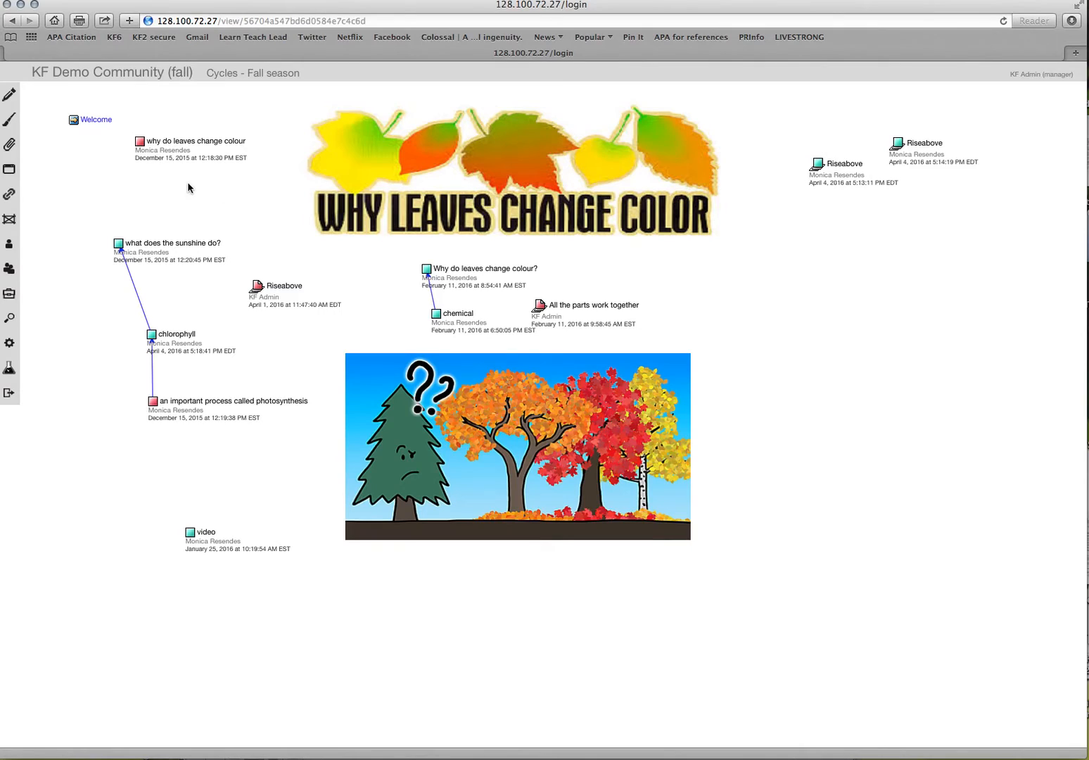
Open the Theory Building scaffold from the community's scaffold manager and delete its support "Our rise-above idea"
left_click(10, 222)
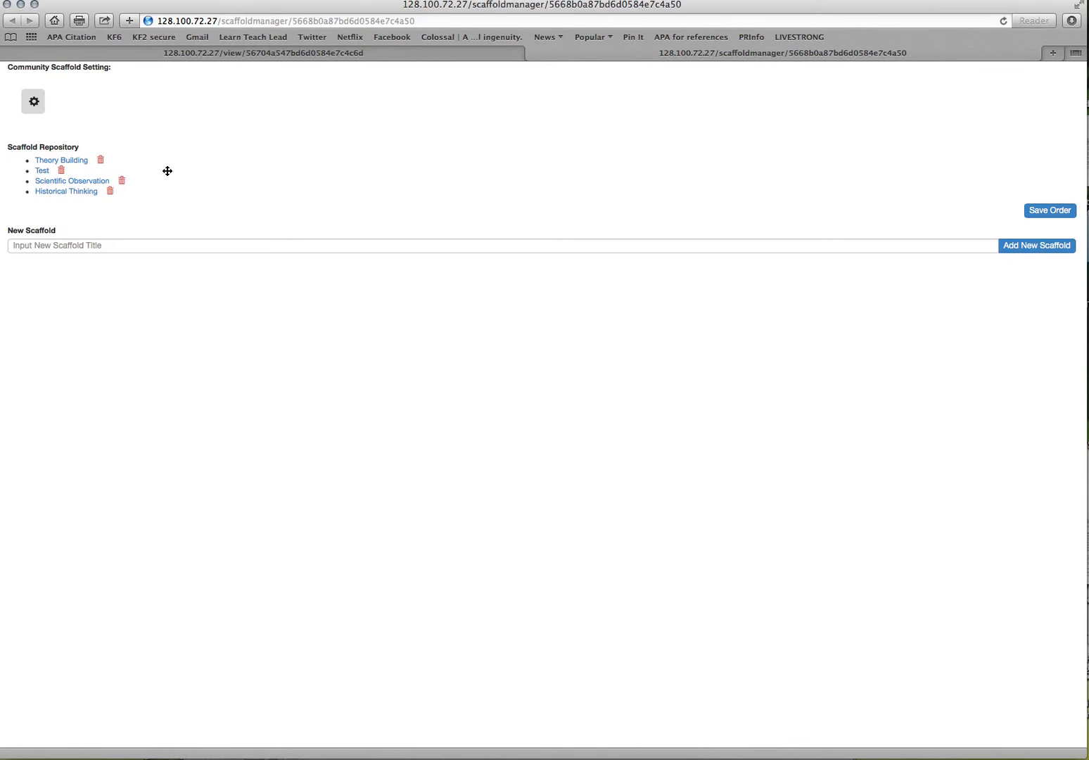
left_click(75, 162)
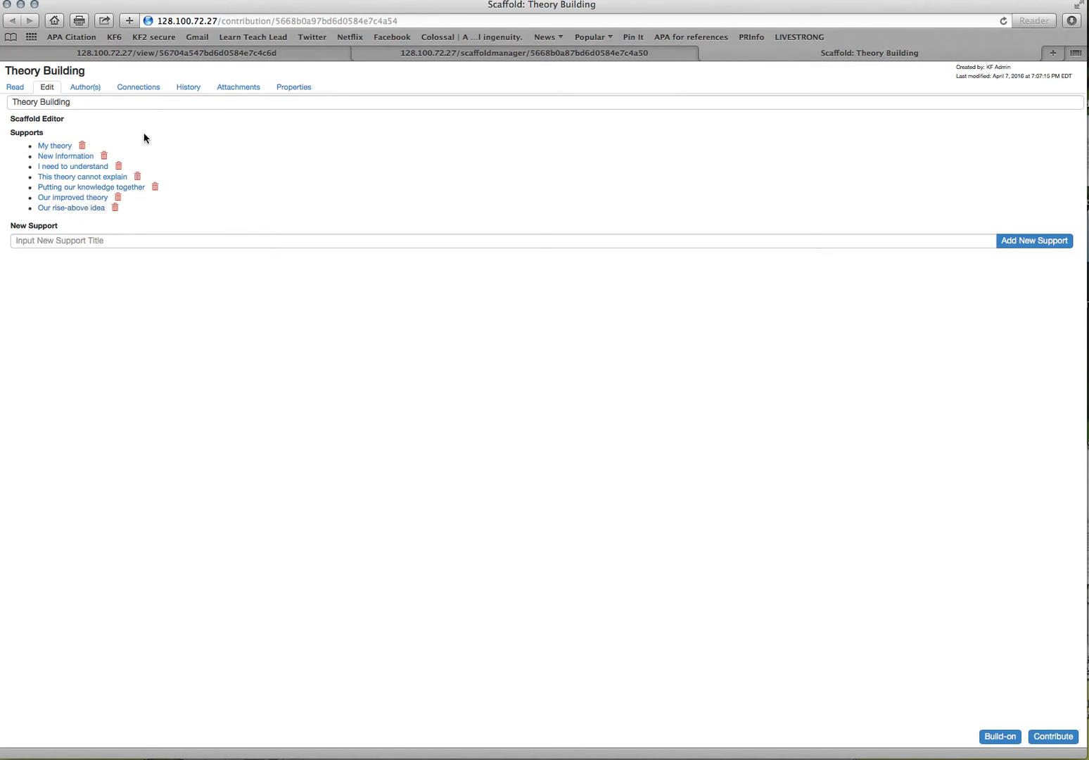
left_click(115, 208)
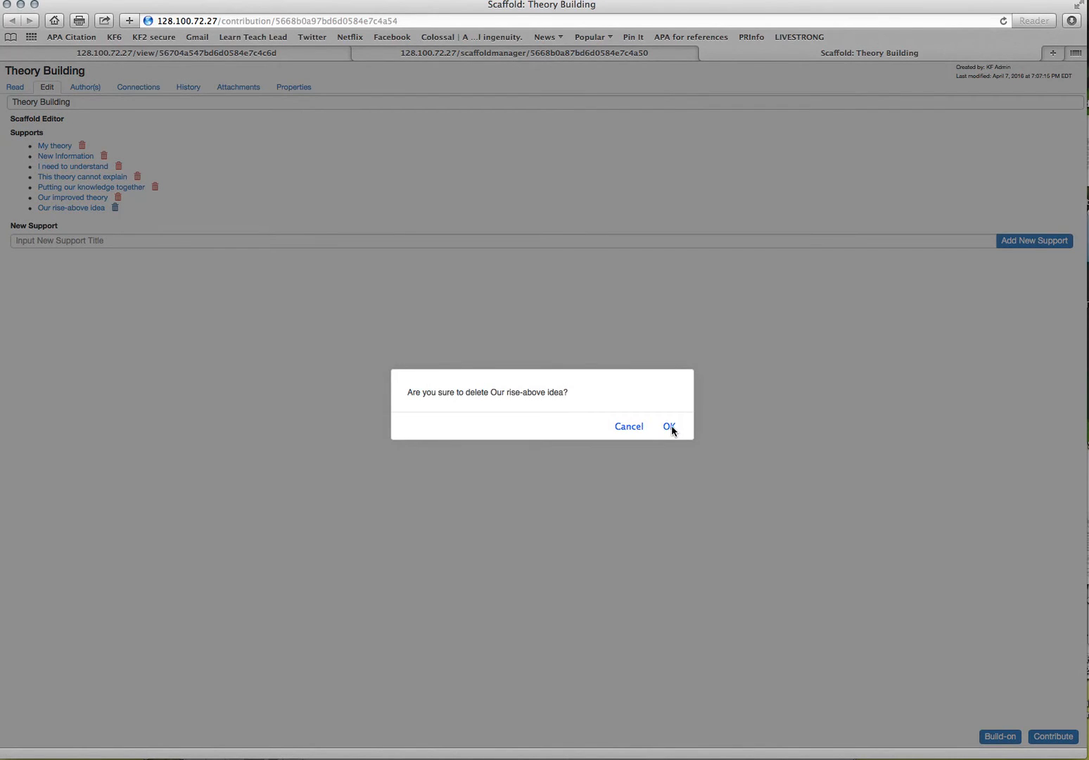
left_click(669, 425)
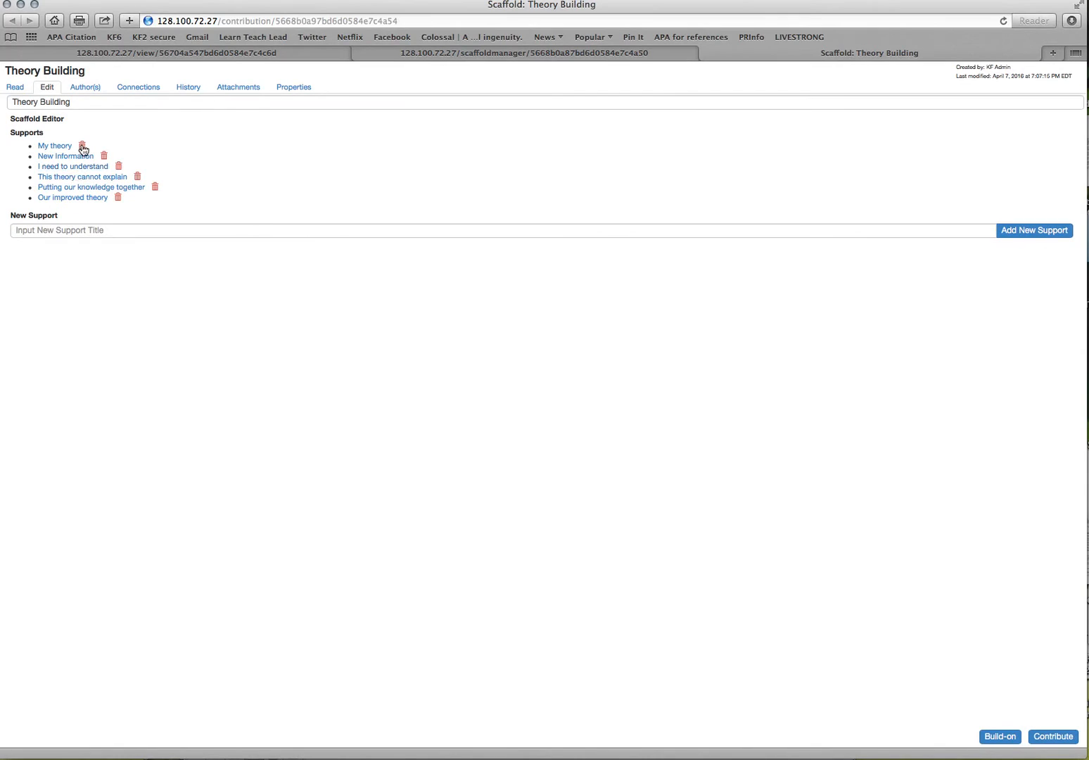
Add the support "Our rise-above idea" to the Theory Building scaffold, contribute the change and finish editing
left_click(105, 229)
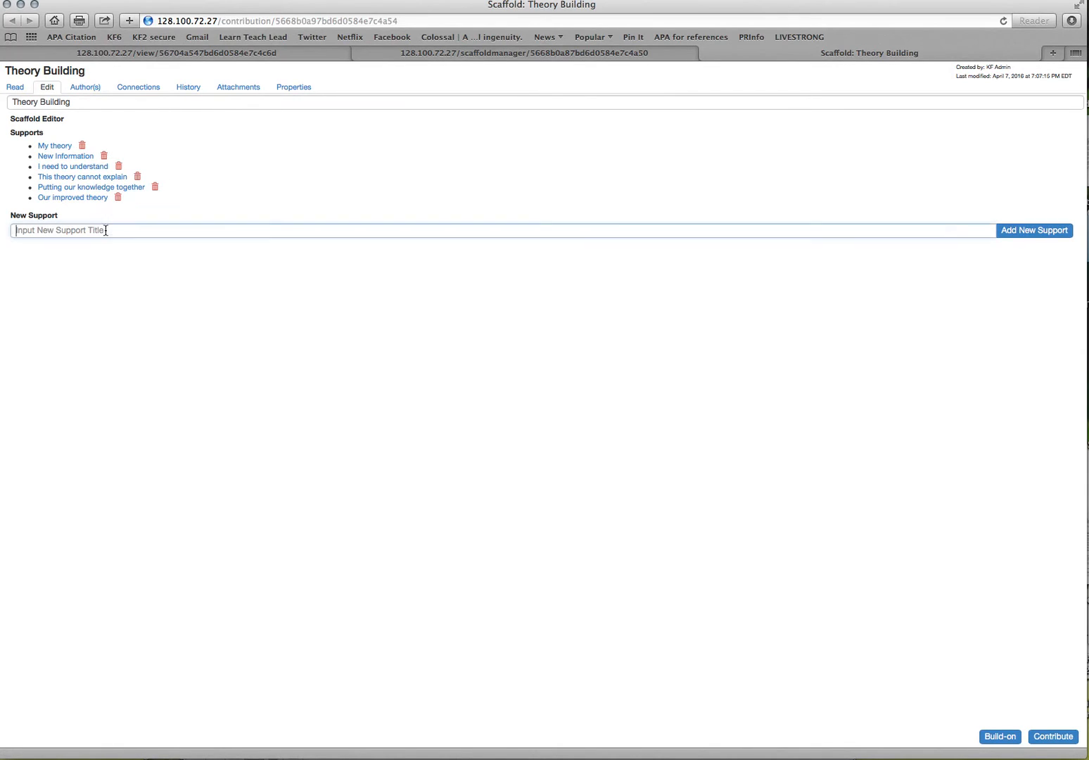
type("Our ")
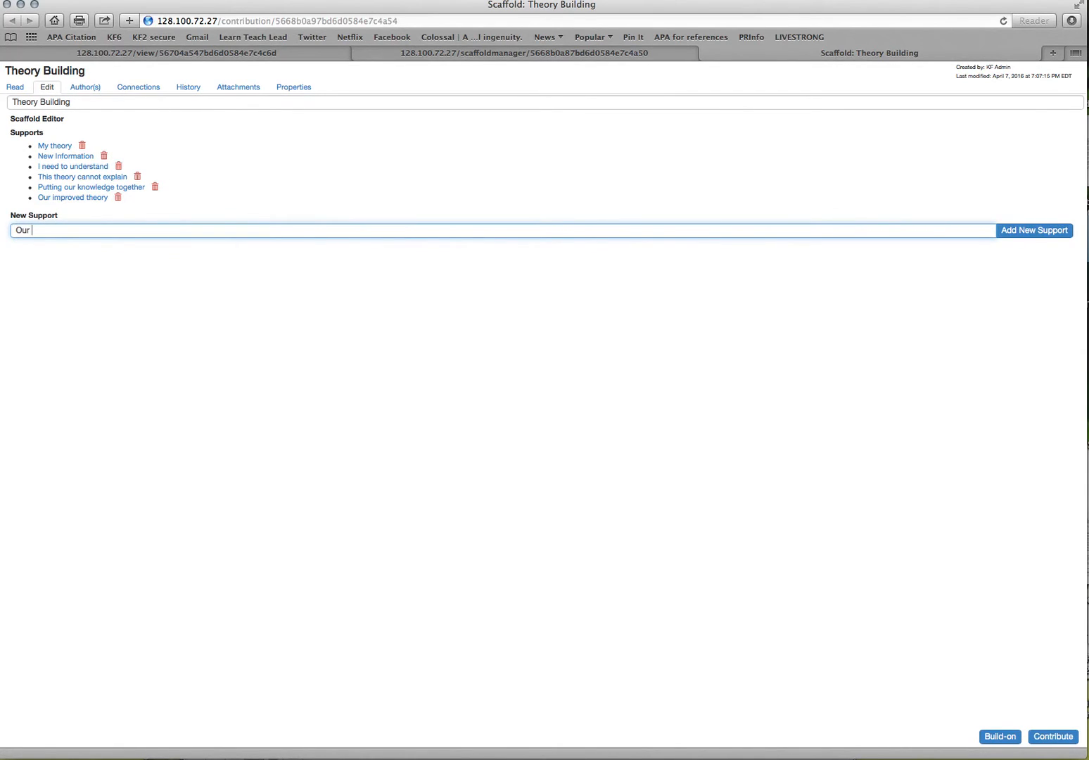
type("rise-above idea")
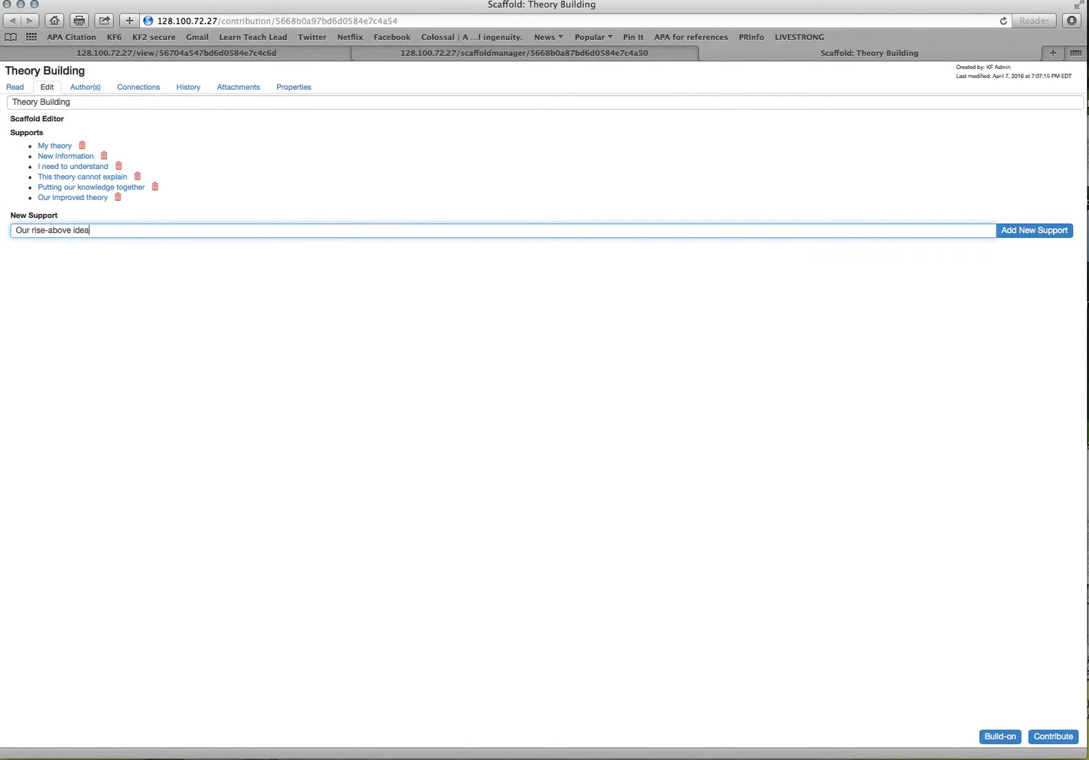
left_click(1029, 234)
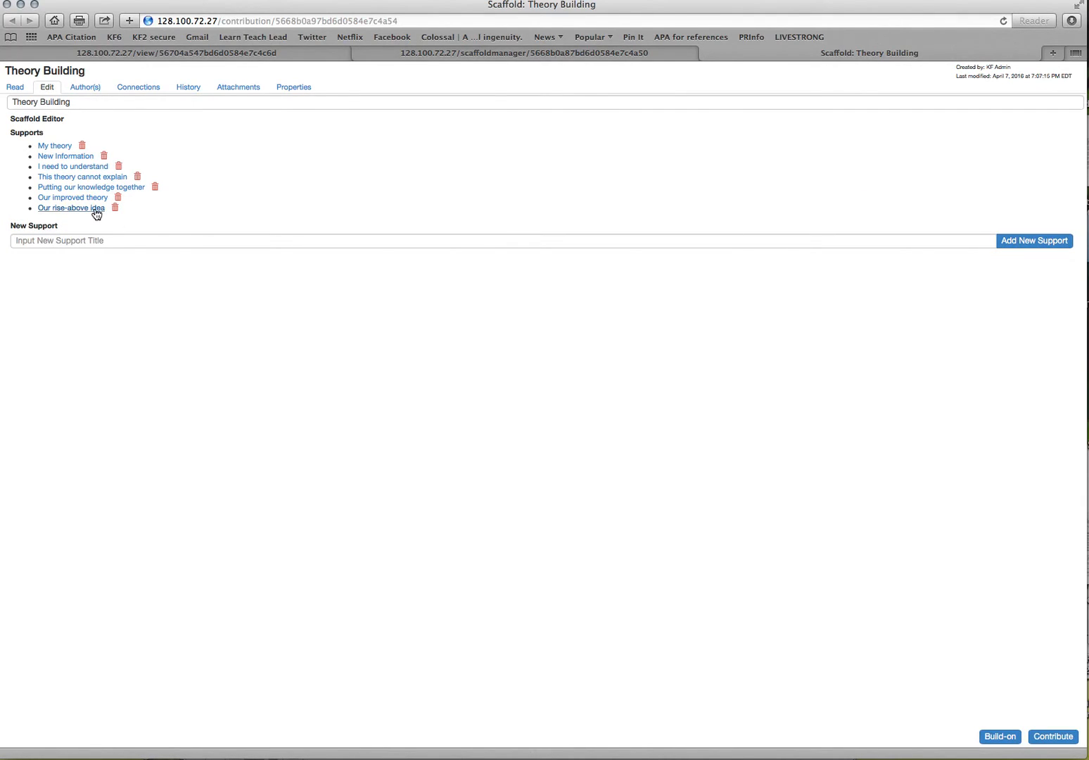
left_click(145, 240)
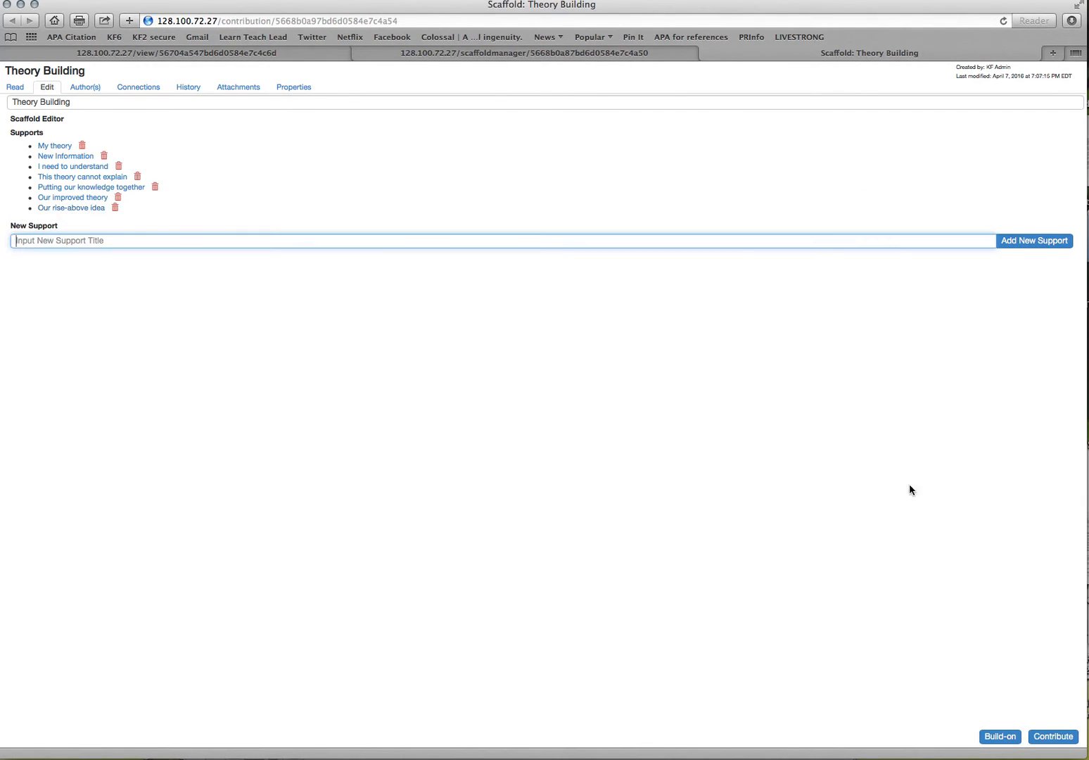
left_click(1053, 737)
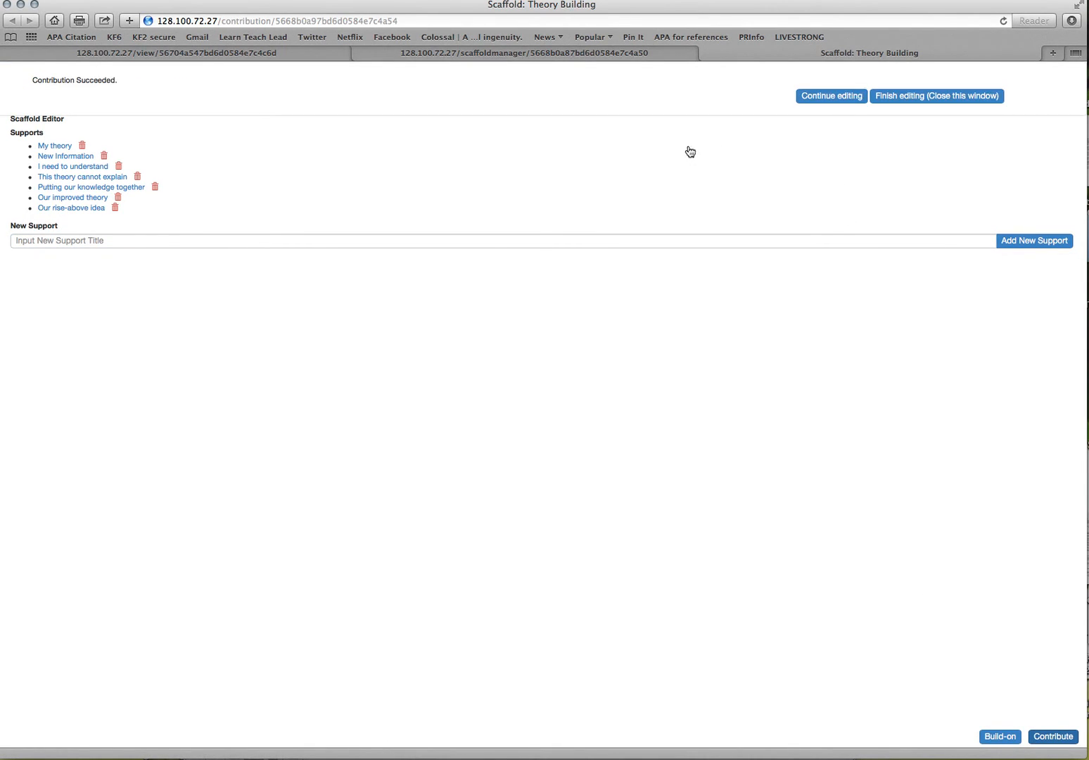
left_click(940, 100)
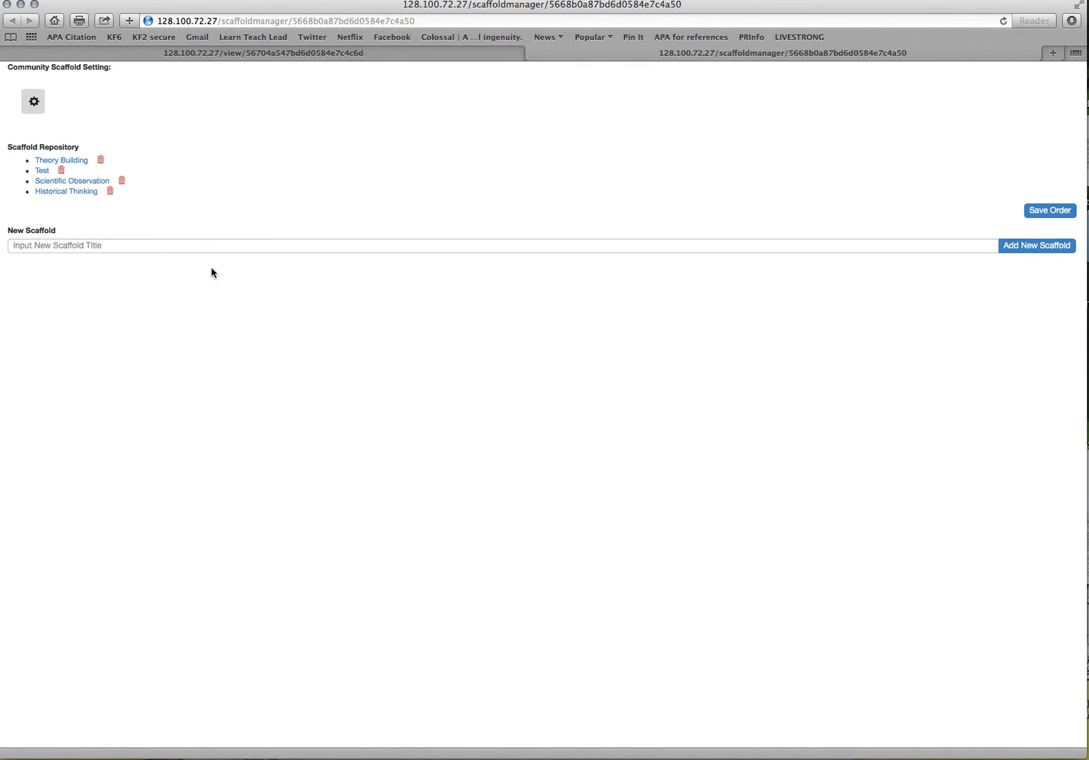
Check the Theory Building supports in a new note on the community view, close it, and close the scaffold manager
left_click(360, 54)
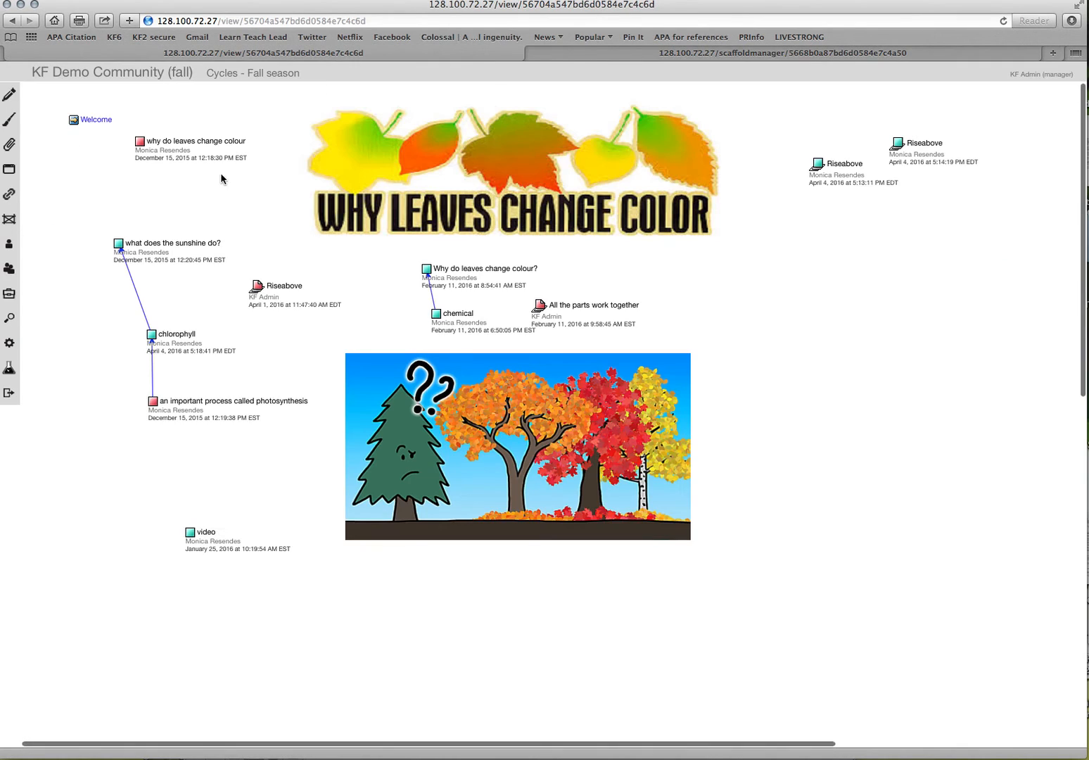
left_click(9, 94)
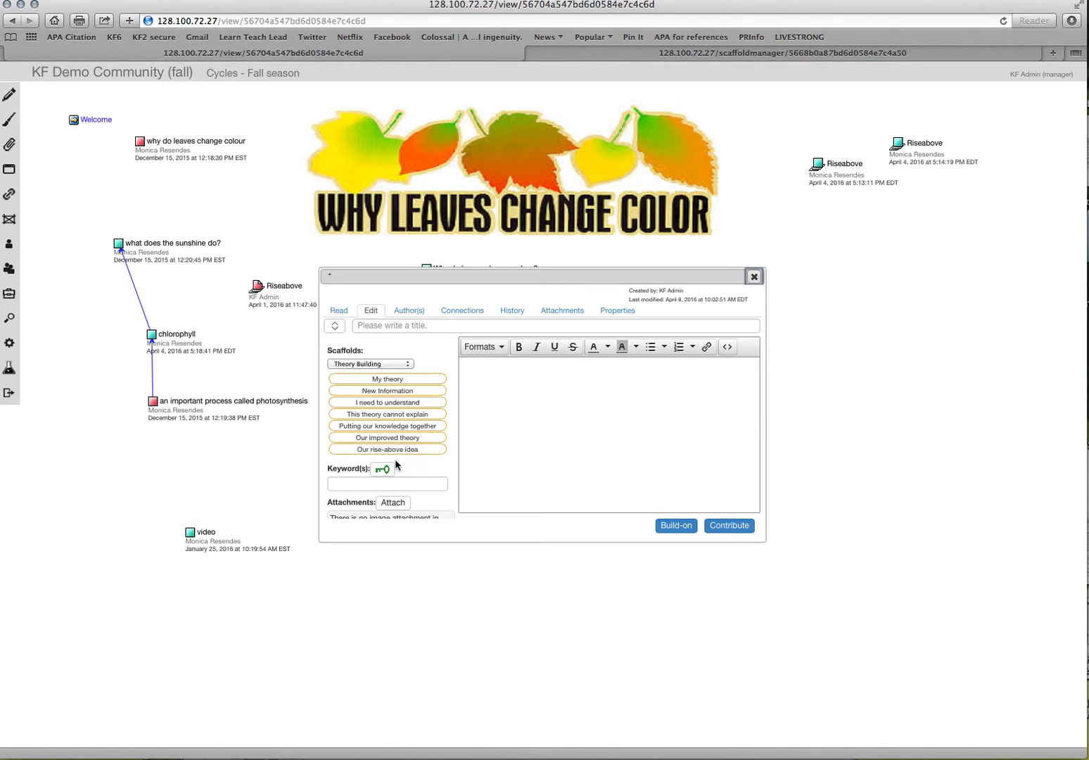
left_click(754, 278)
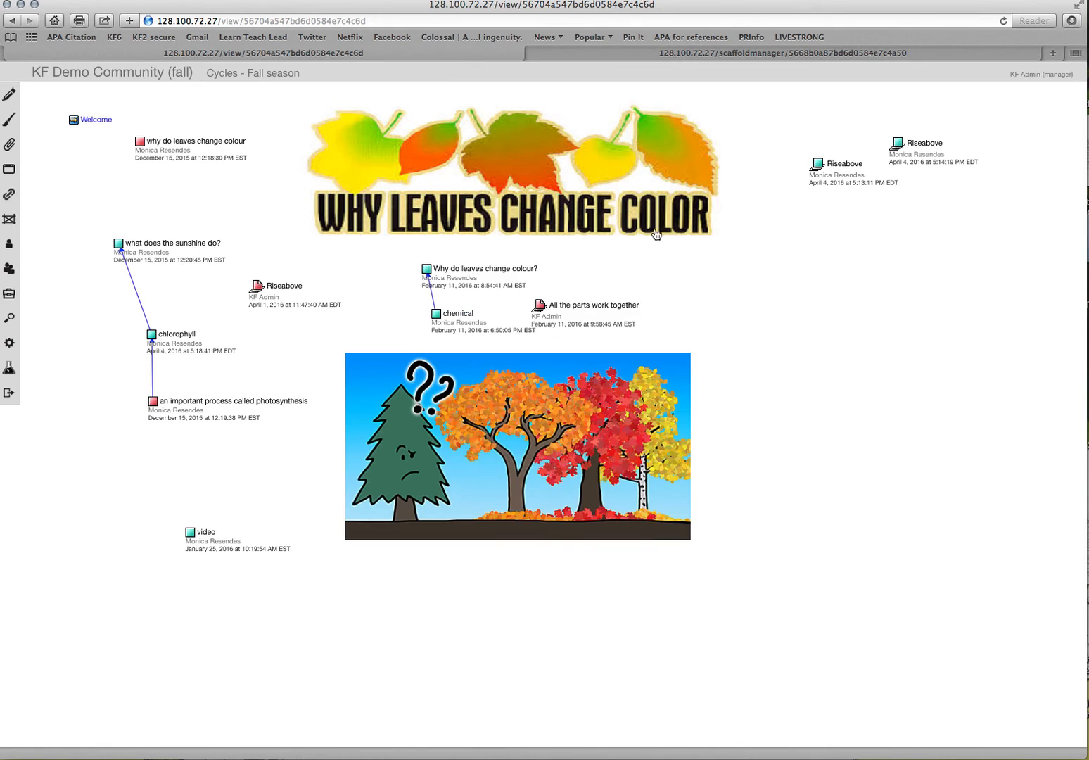
left_click(581, 59)
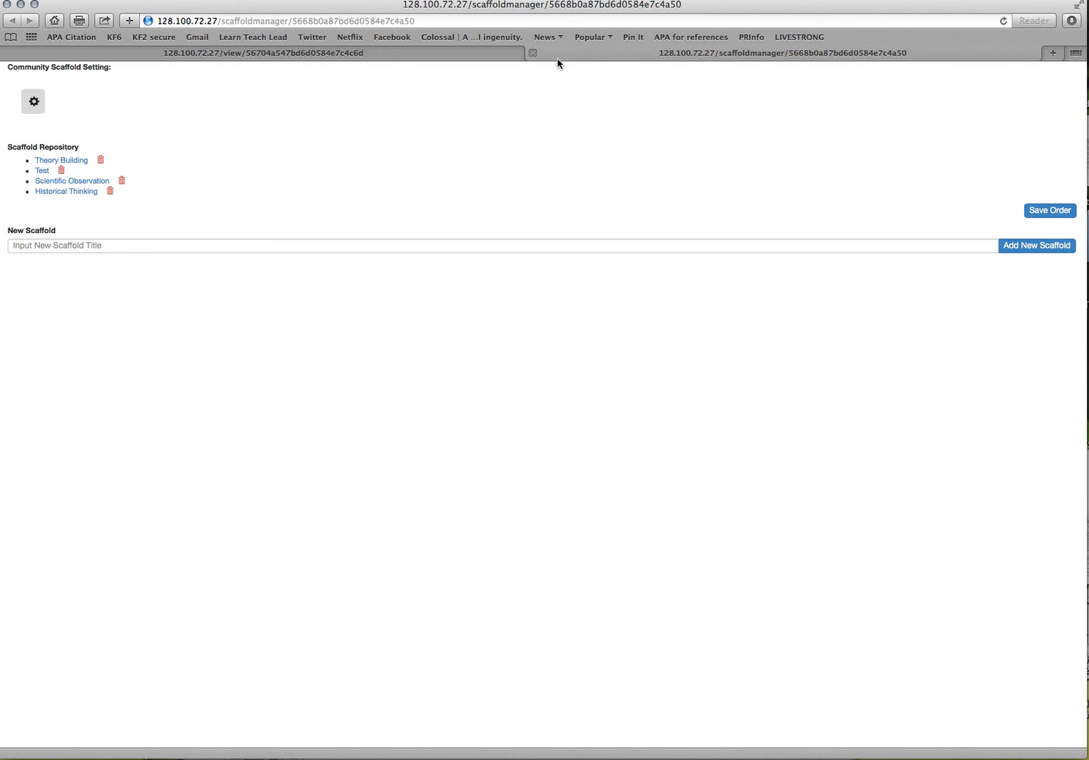
left_click(451, 52)
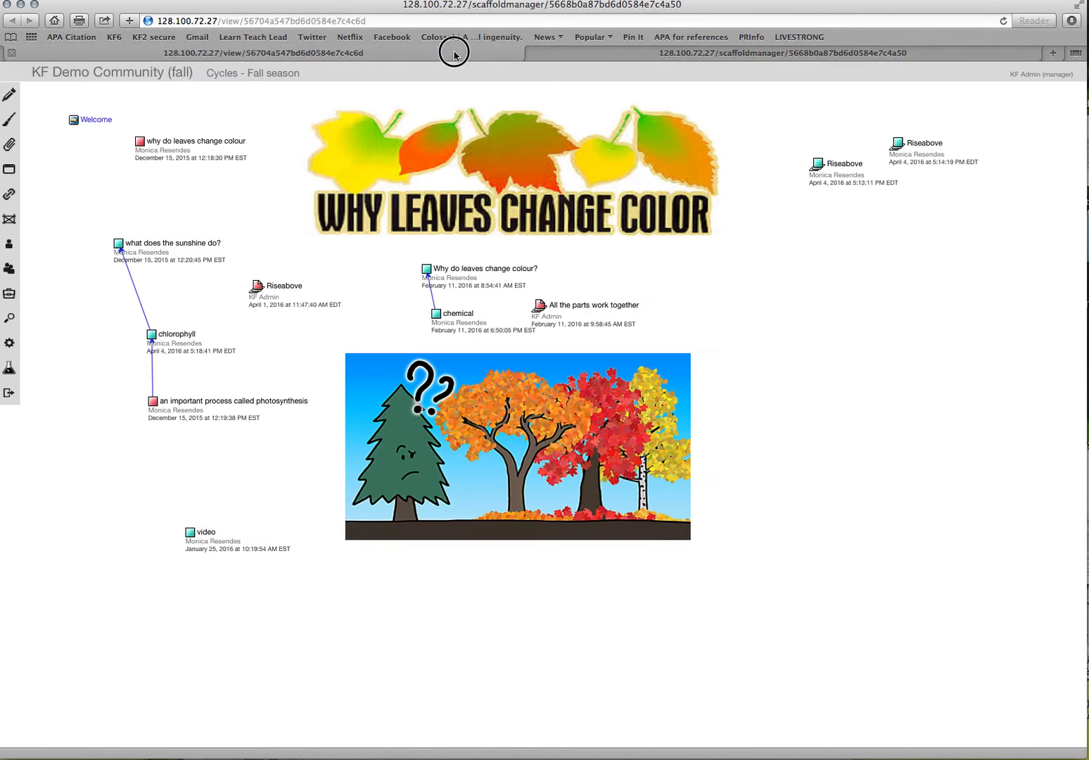
left_click(534, 53)
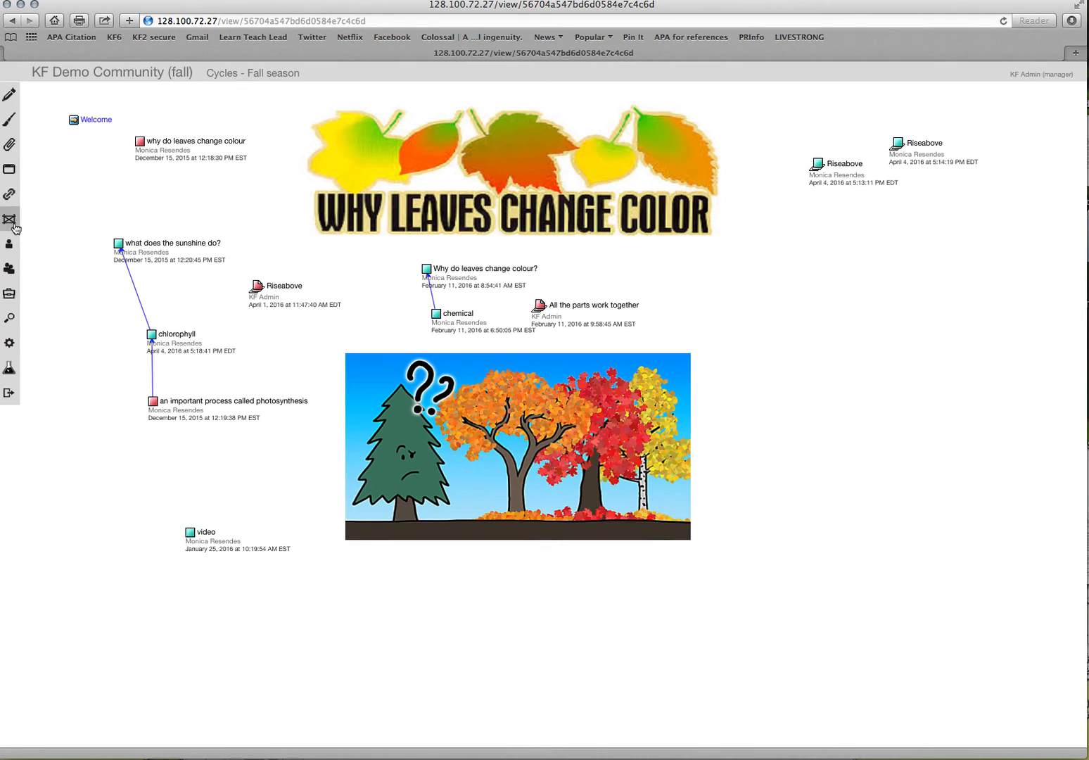
Reopen the scaffold manager and add a new scaffold titled "Primary Theory Building"
key("Return")
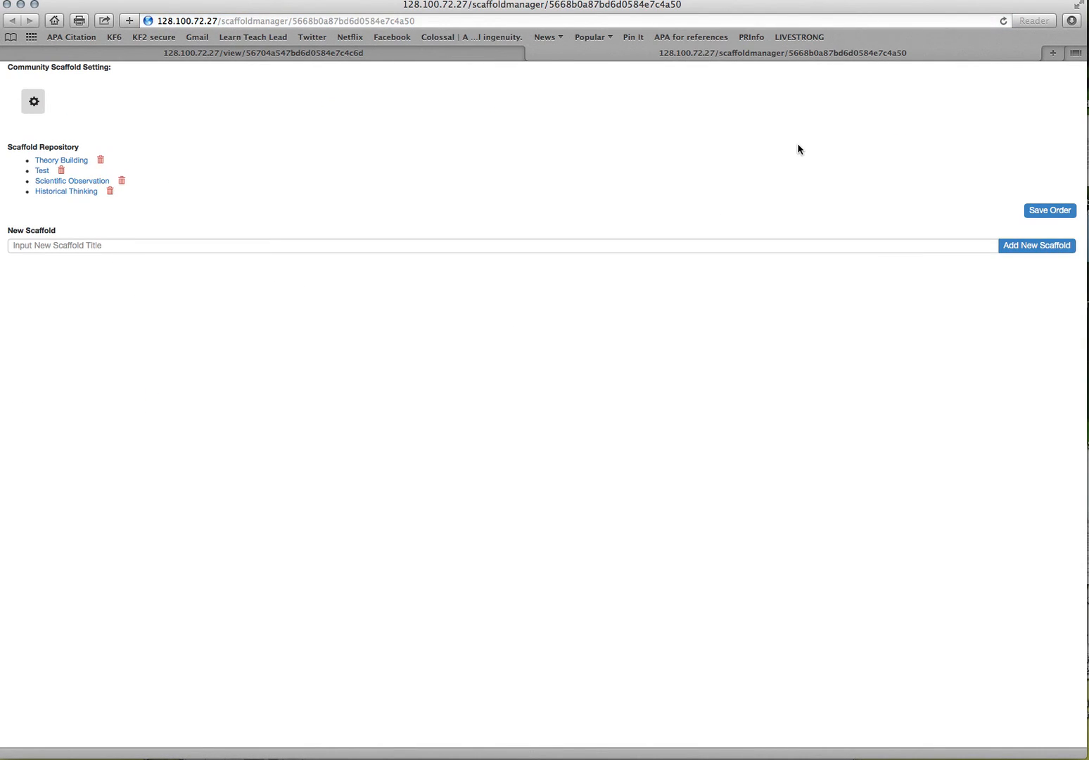
left_click(366, 245)
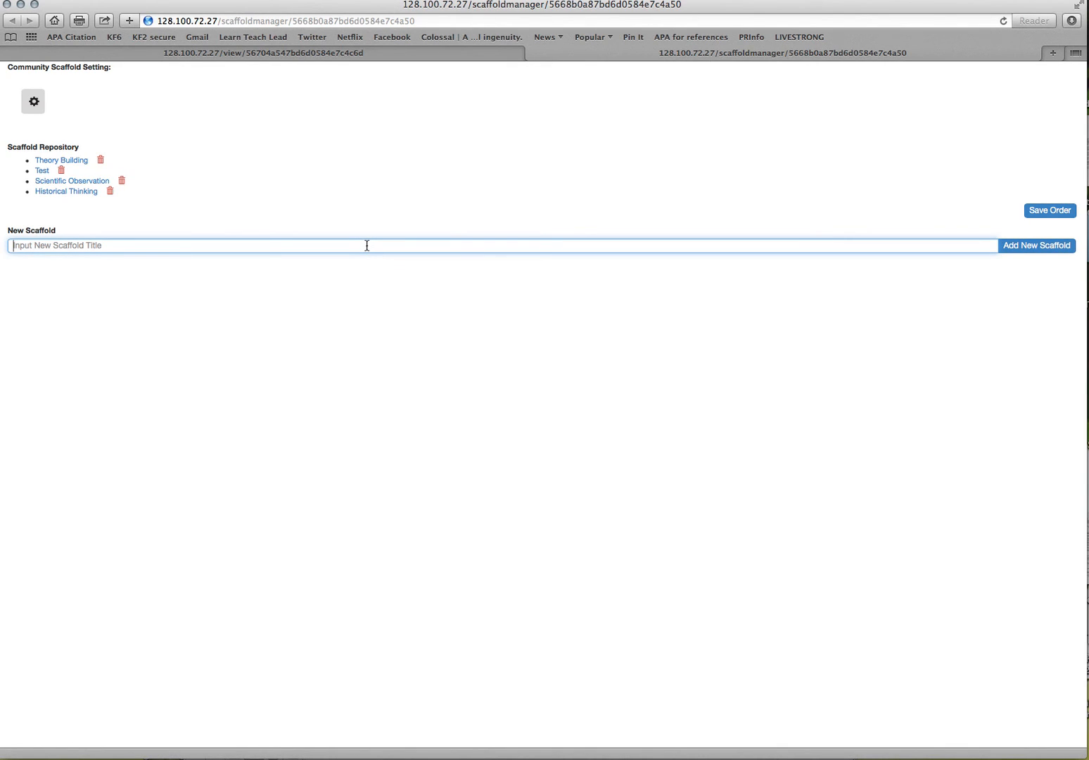
type("Primary Theory Buid")
type("ding")
left_click(1036, 249)
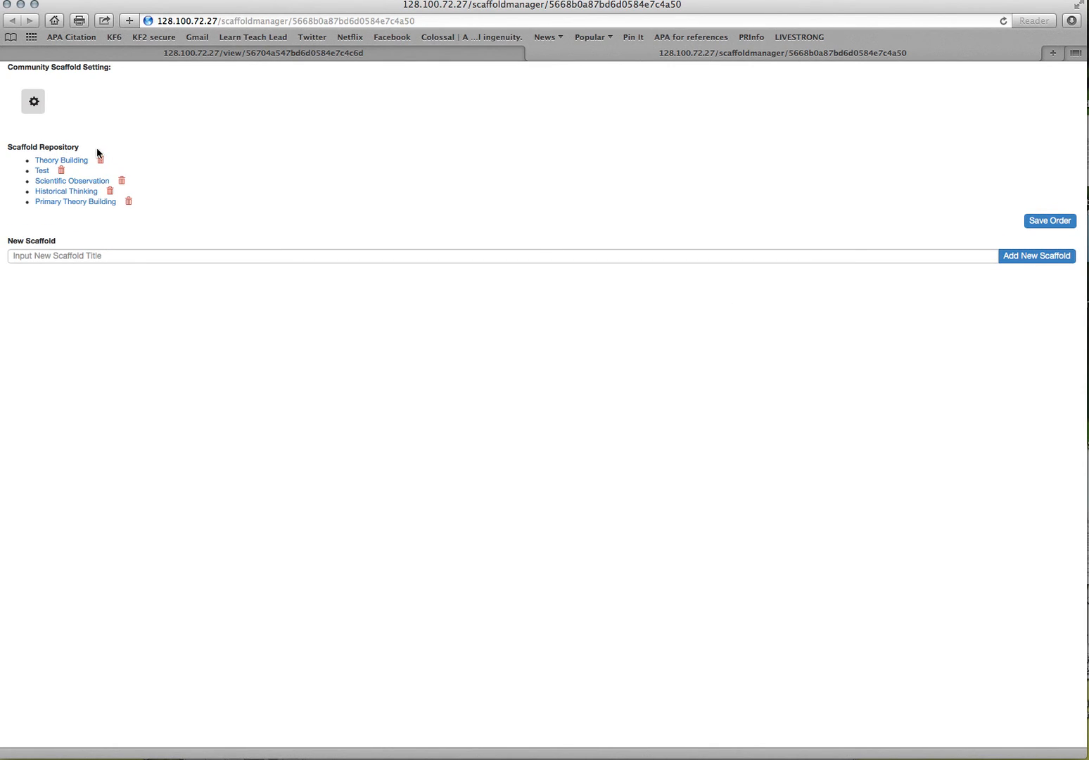
Open the Primary Theory Building scaffold and add the supports "My theory" and "I wonder"
left_click(77, 202)
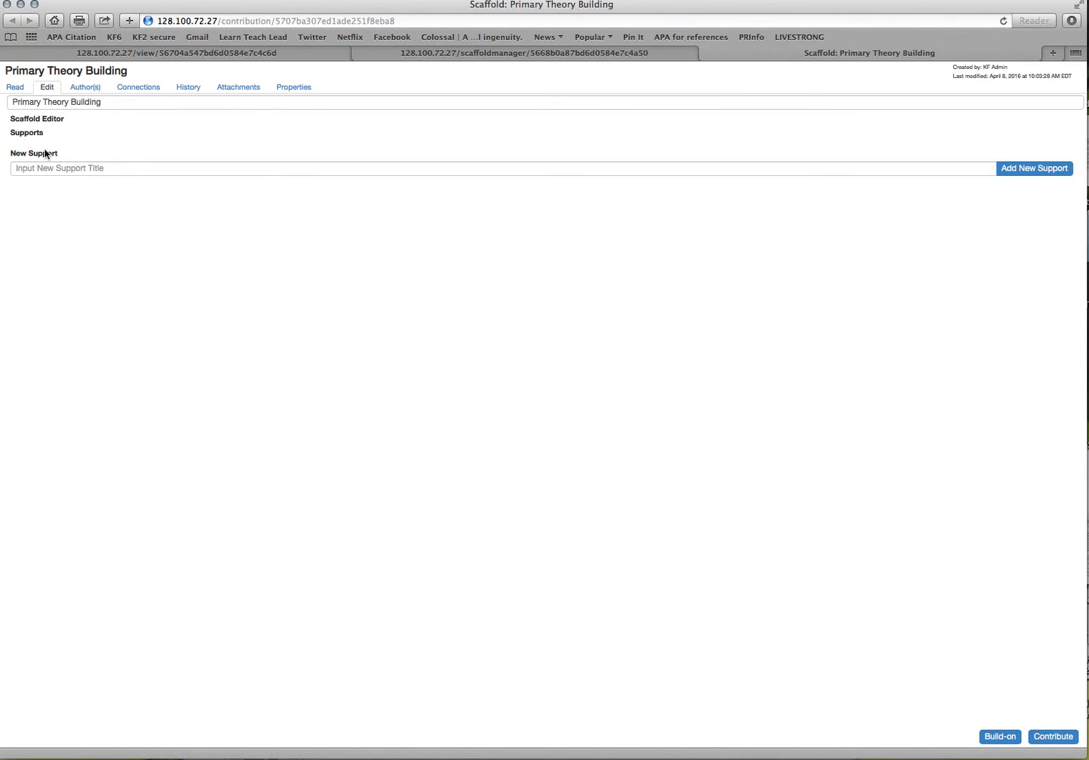
left_click(69, 167)
type("My theory")
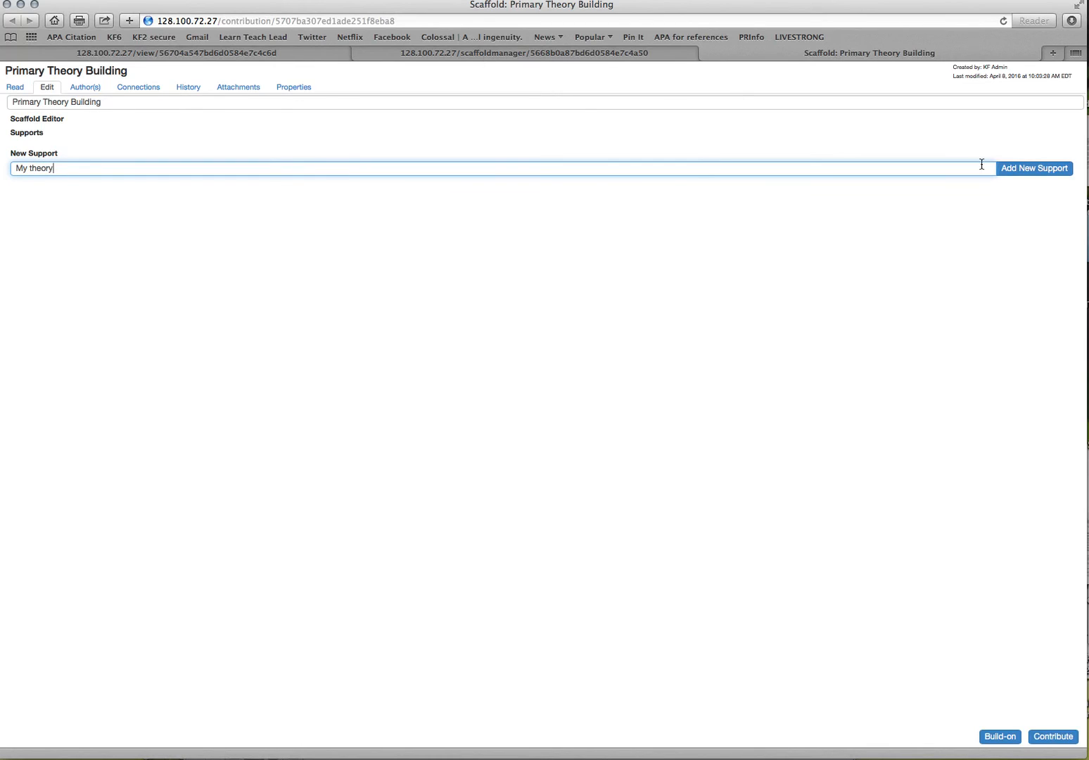
left_click(1026, 169)
left_click(95, 178)
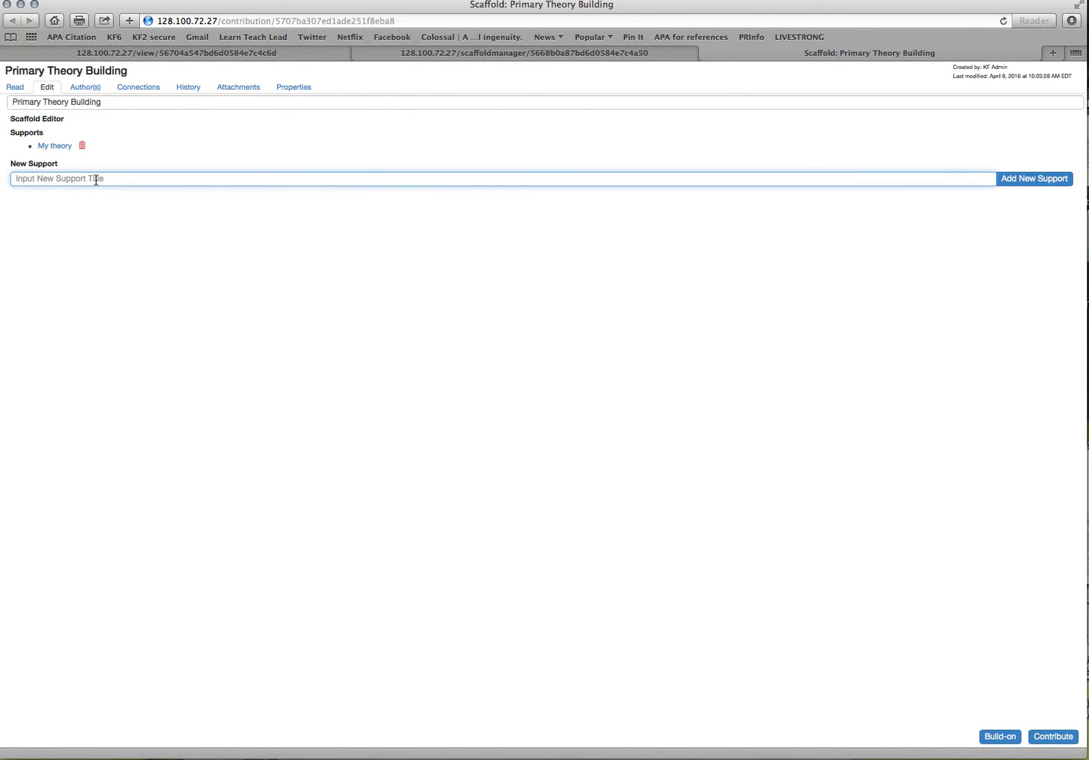
type("I wonder")
left_click(1010, 180)
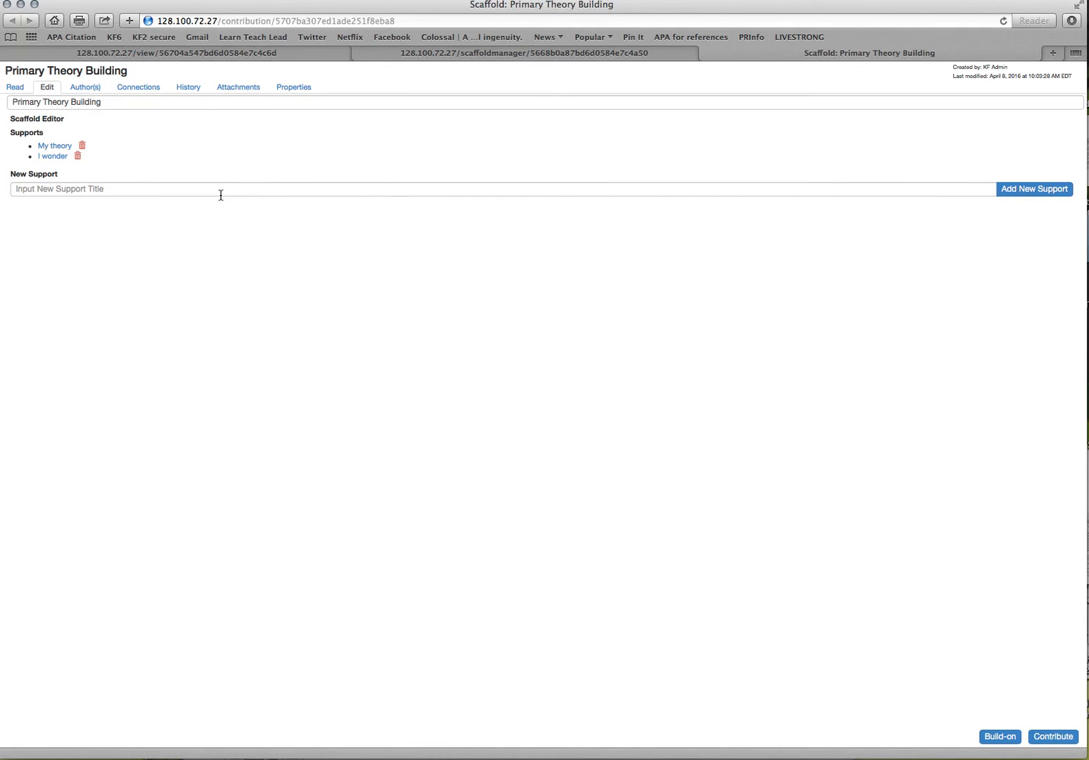
Add a support titled "New information + source" to the Primary Theory Building scaffold
left_click(217, 194)
type("New")
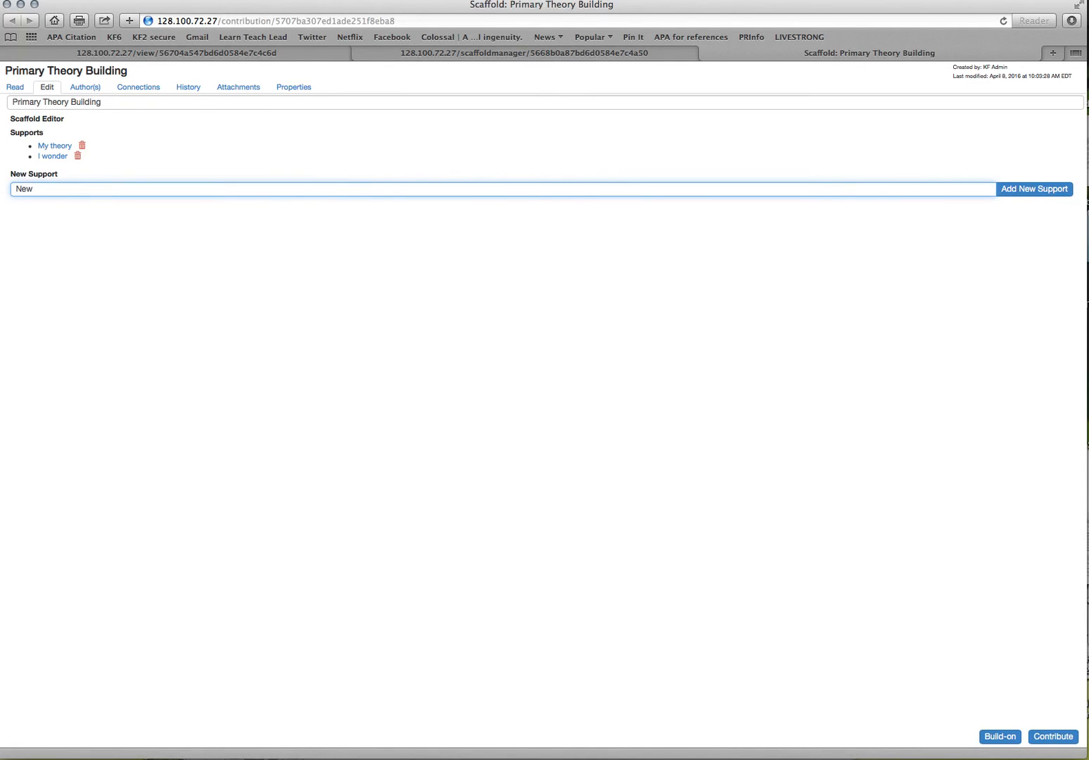
type(" information")
key("BackSpace")
key("BackSpace")
key("BackSpace")
type("ion + sour")
left_click(1031, 190)
Add a support titled "our improved idea" to the Primary Theory Building scaffold
left_click(68, 201)
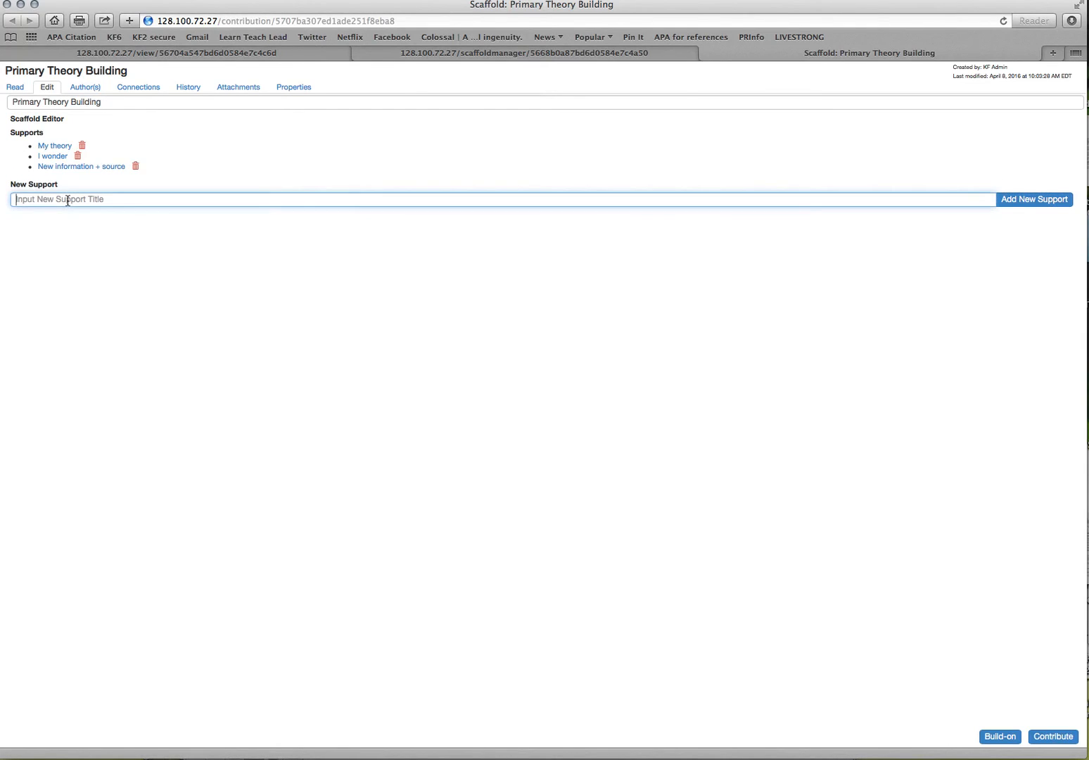
type("our improved idea")
left_click(1019, 199)
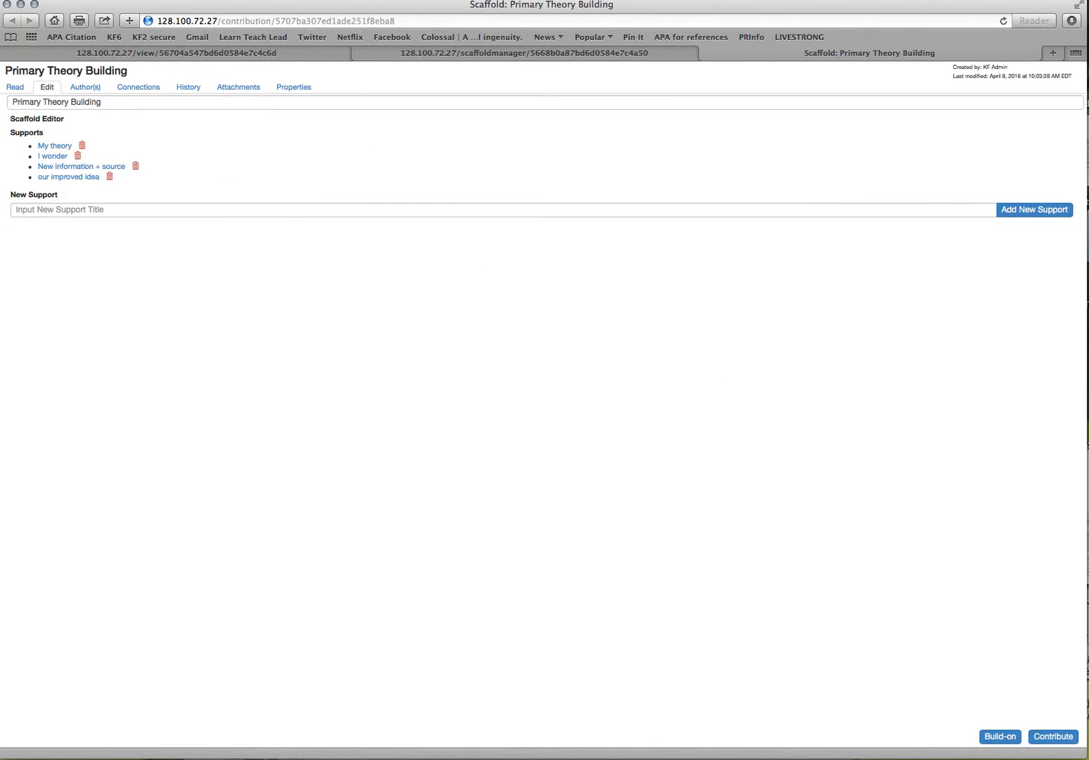
Contribute the Primary Theory Building scaffold with its supports and finish editing it
left_click(1046, 739)
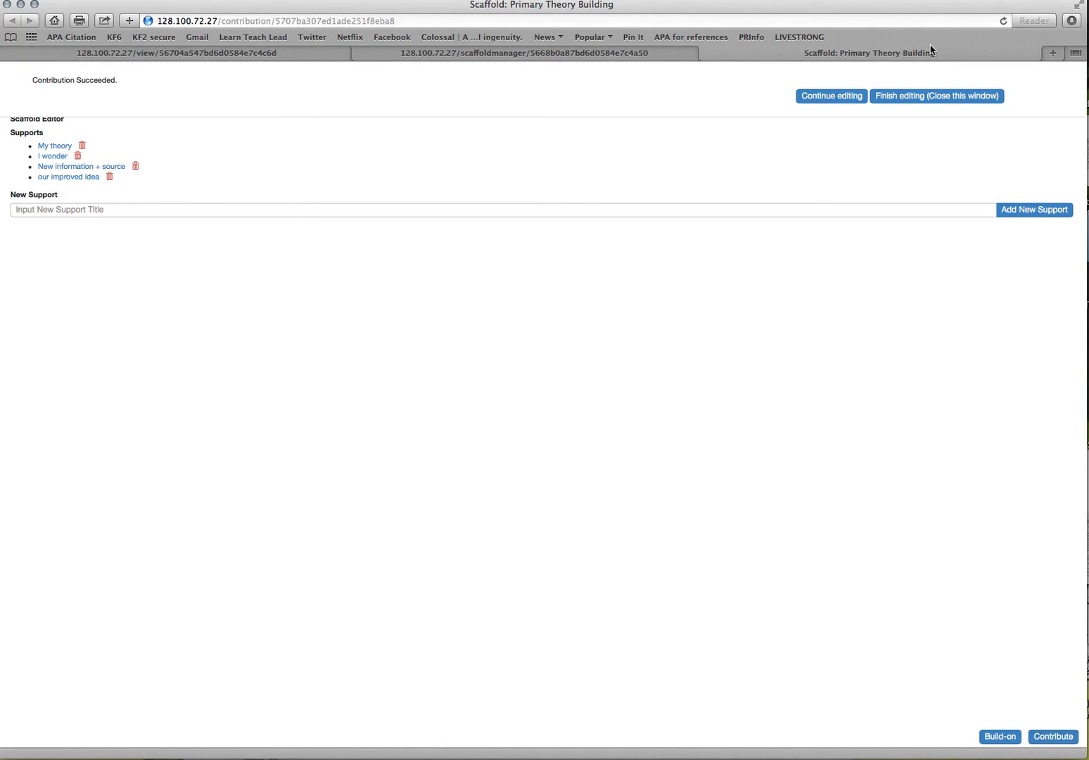
left_click(904, 97)
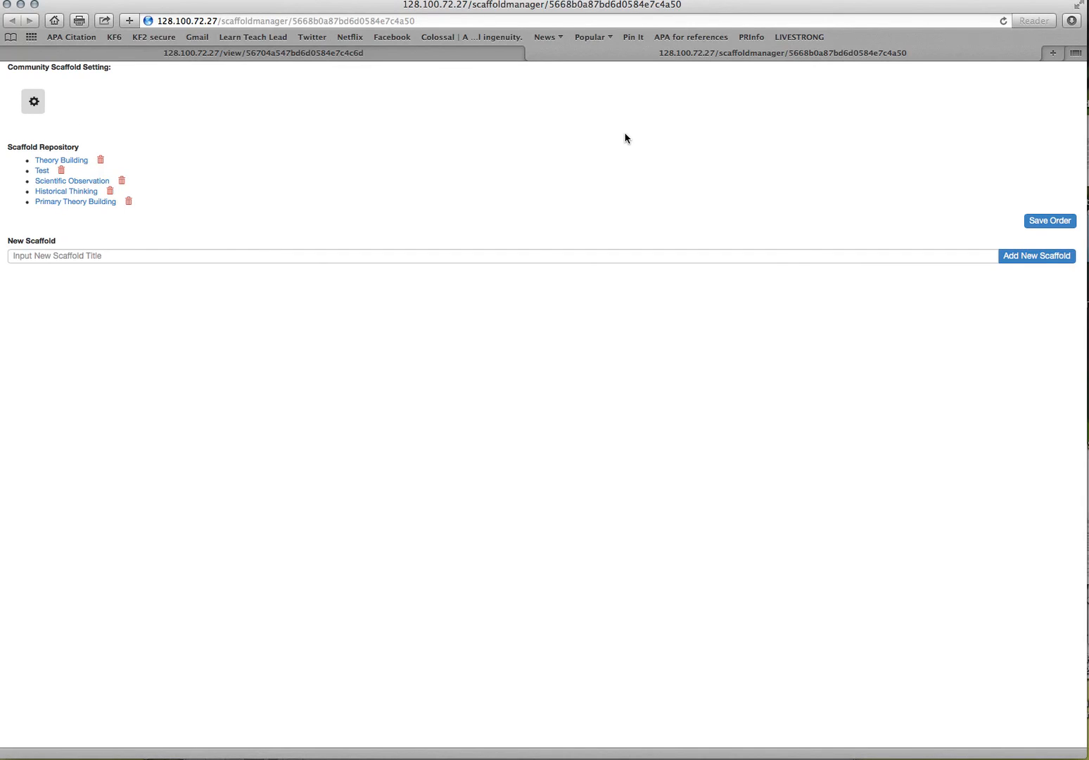
Check which scaffolds a new note in the Cycles - Fall season view offers, and close the note unsaved
left_click(470, 53)
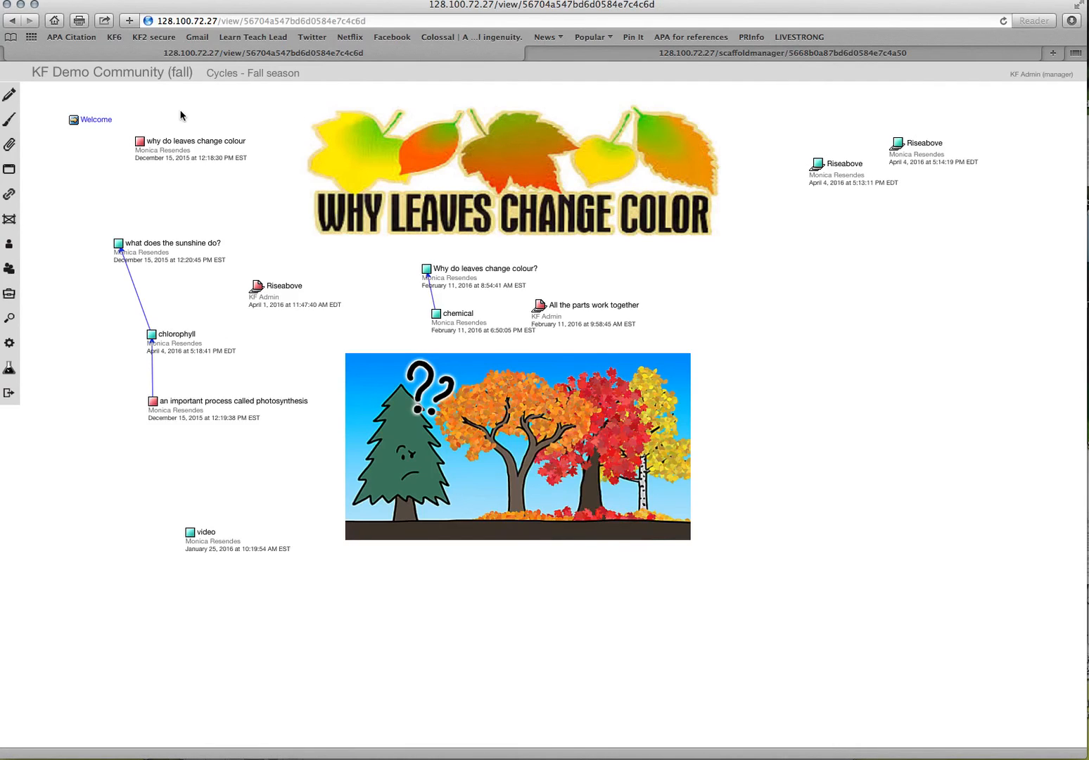
left_click(9, 99)
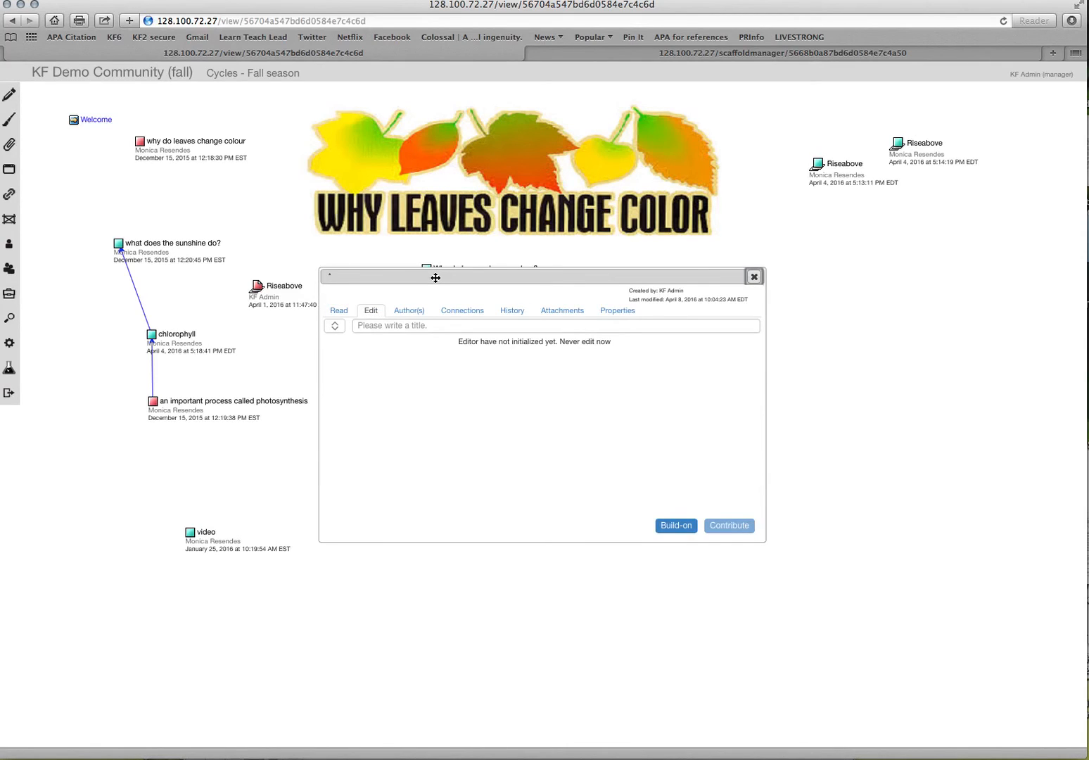
left_click(391, 362)
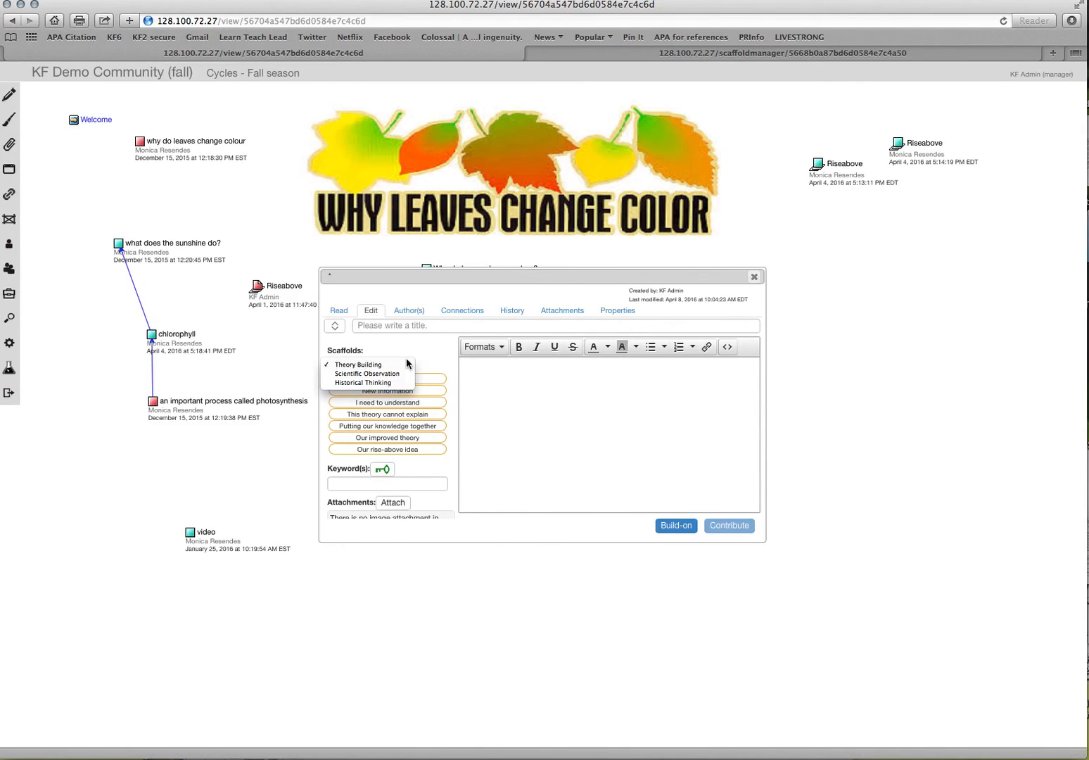
left_click(408, 365)
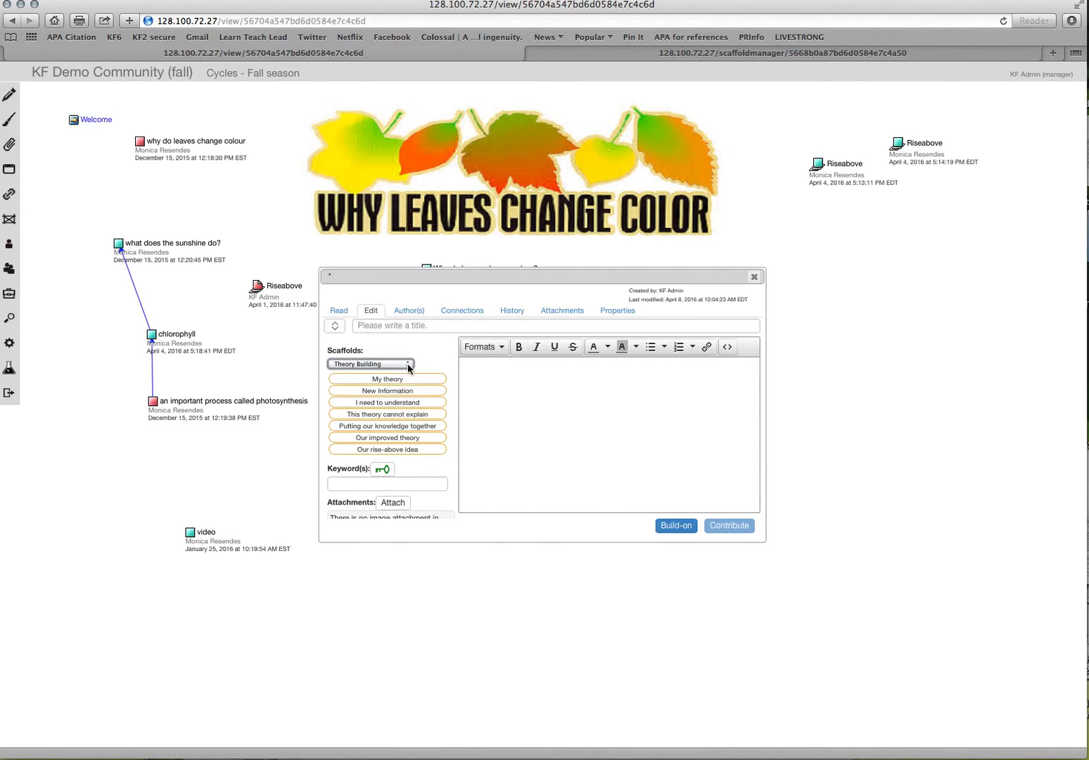
left_click(752, 277)
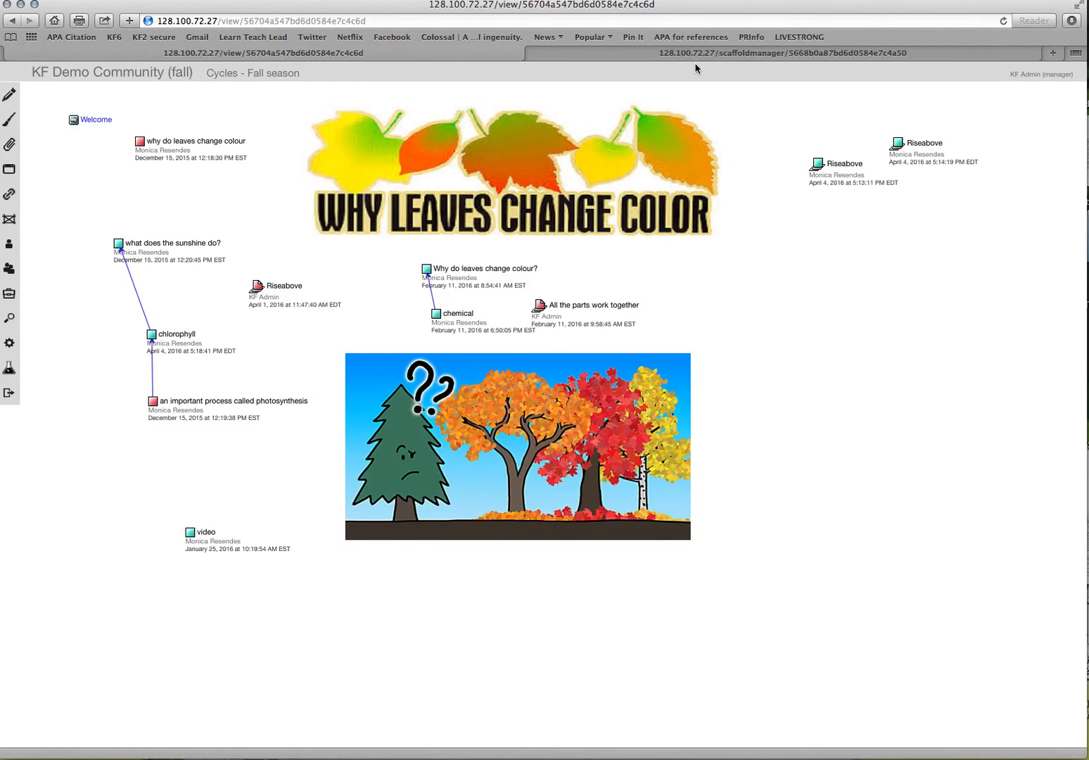
In the community scaffold setting, put Primary Theory Building from the repository into use, contribute the change and finish editing
left_click(679, 55)
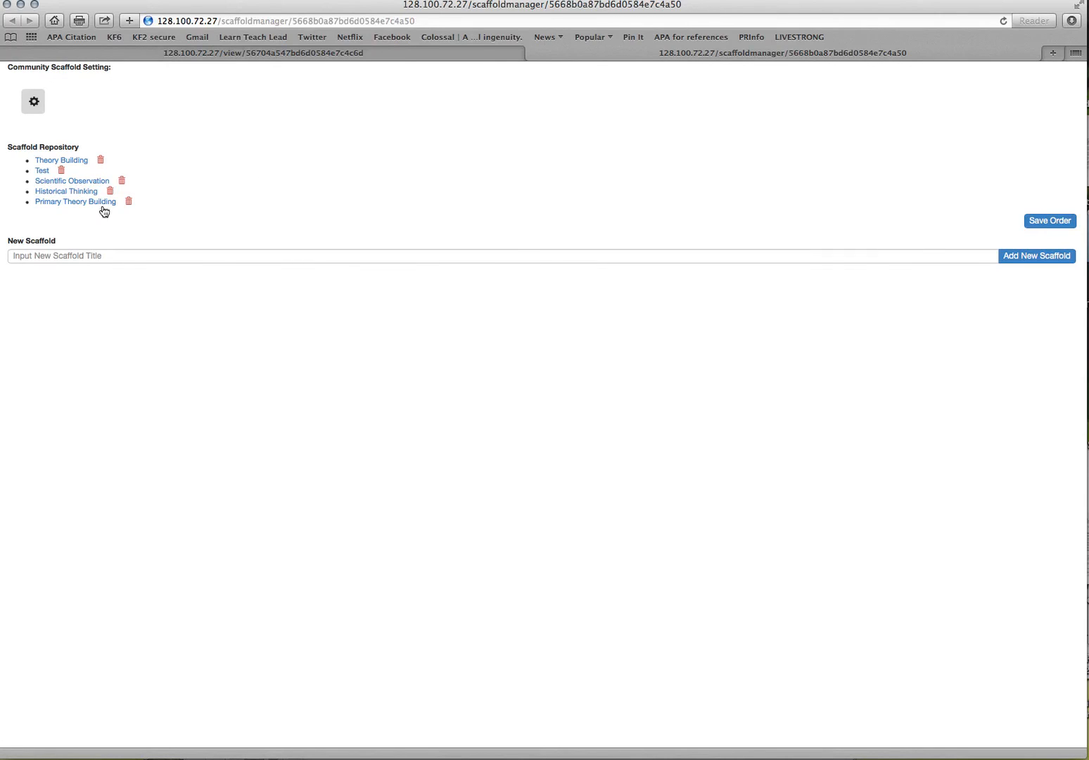
left_click(33, 106)
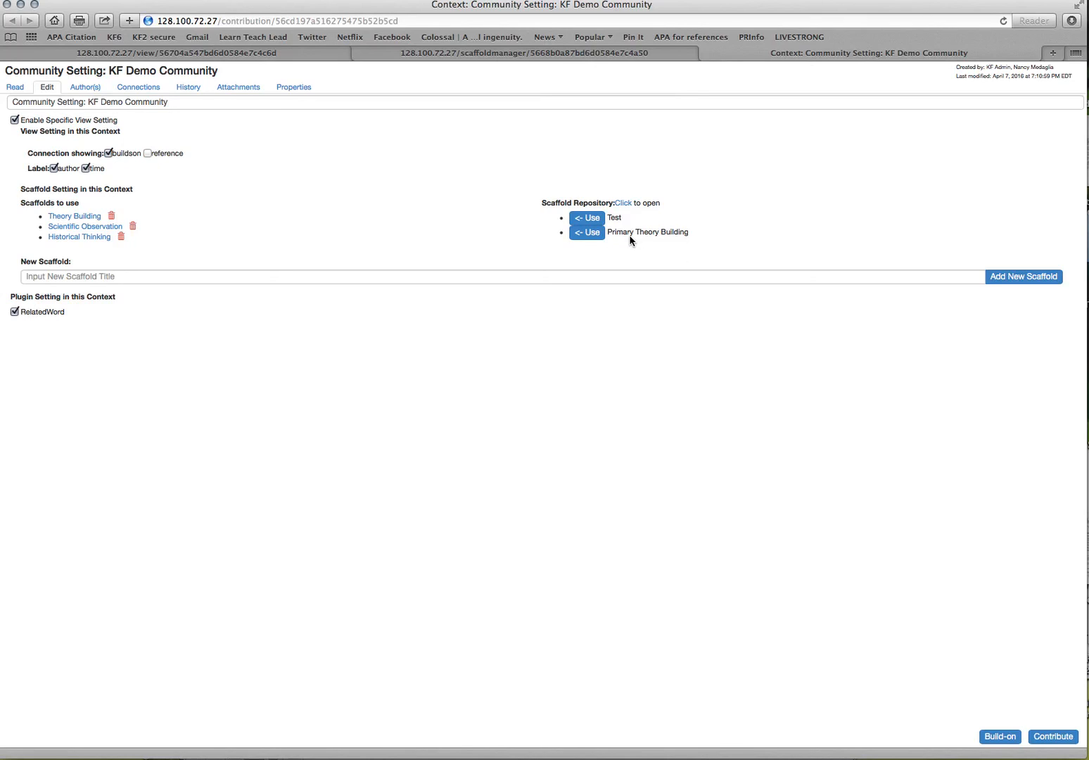
left_click(589, 236)
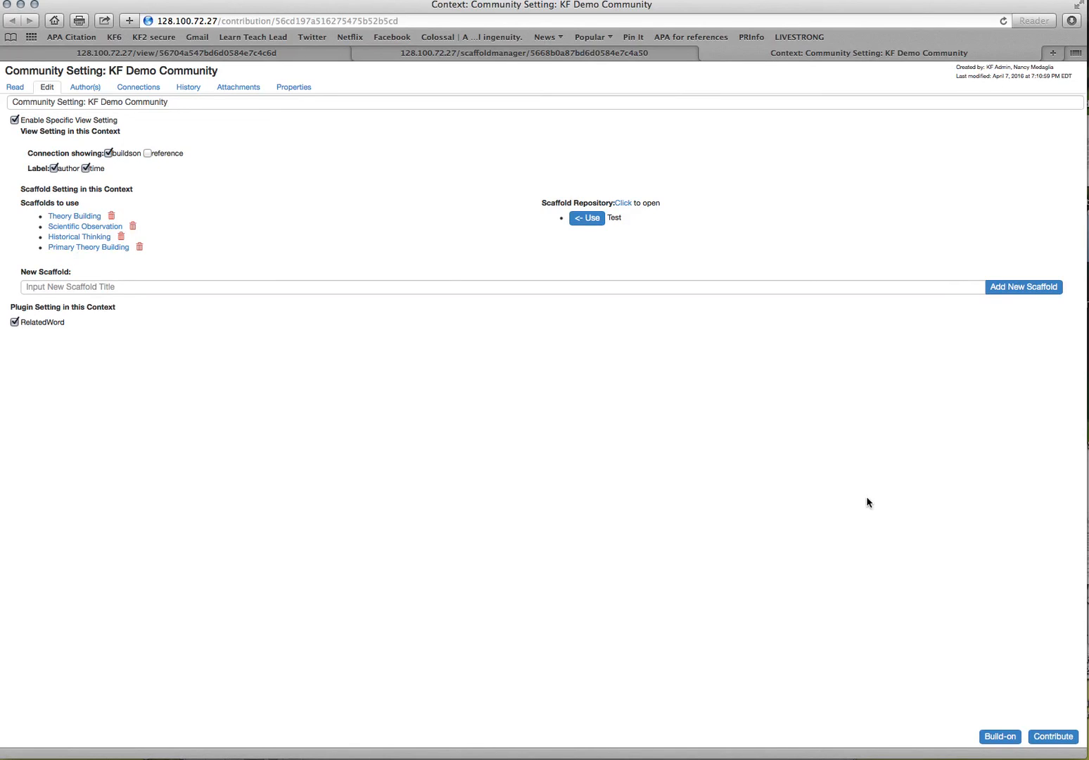
left_click(1060, 738)
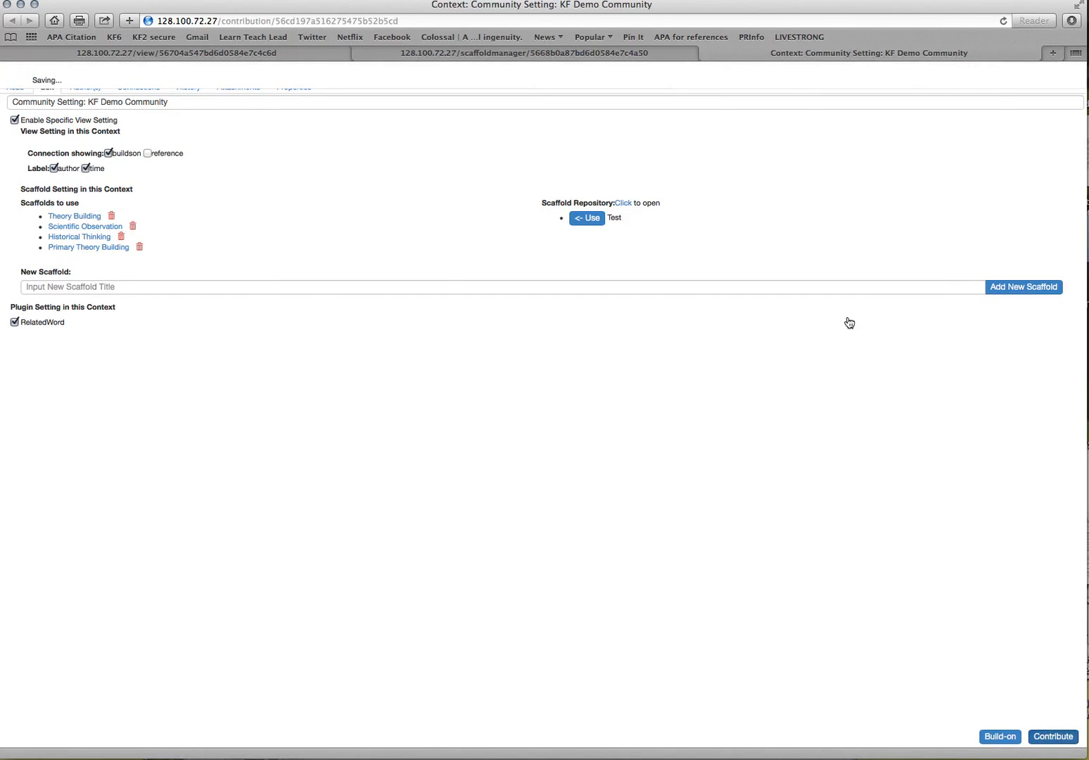
left_click(888, 99)
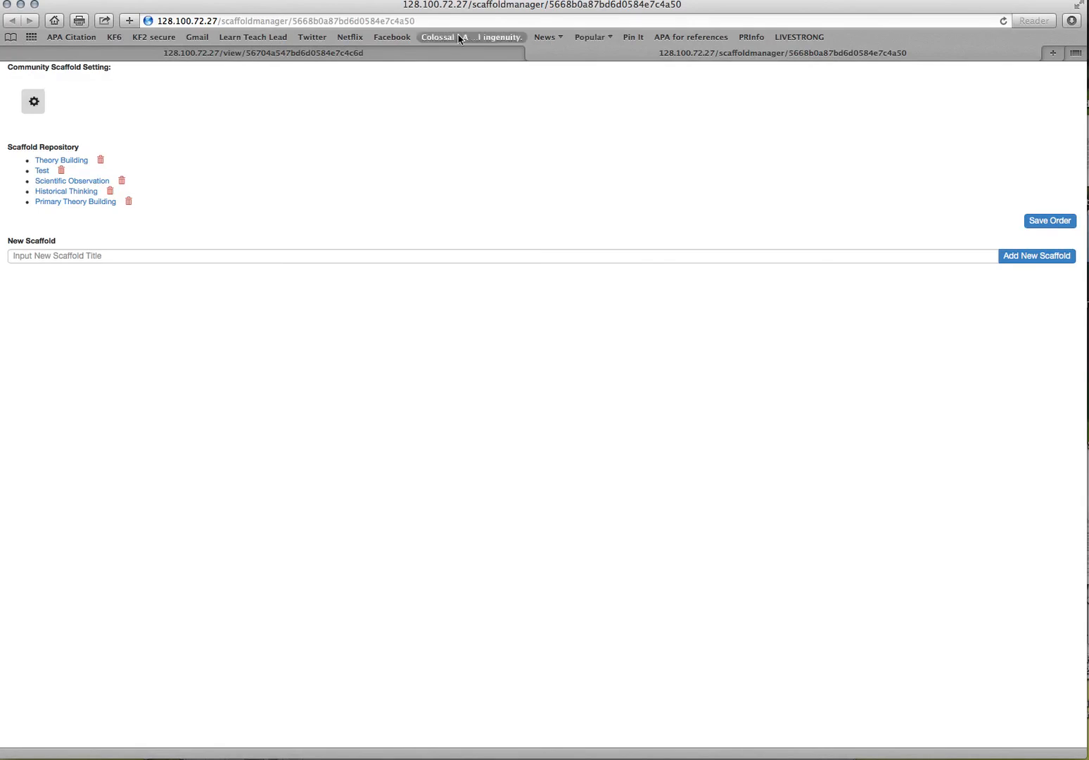
Start a new note in the Cycles - Fall season view and choose Primary Theory Building as its scaffold
left_click(358, 54)
left_click(9, 93)
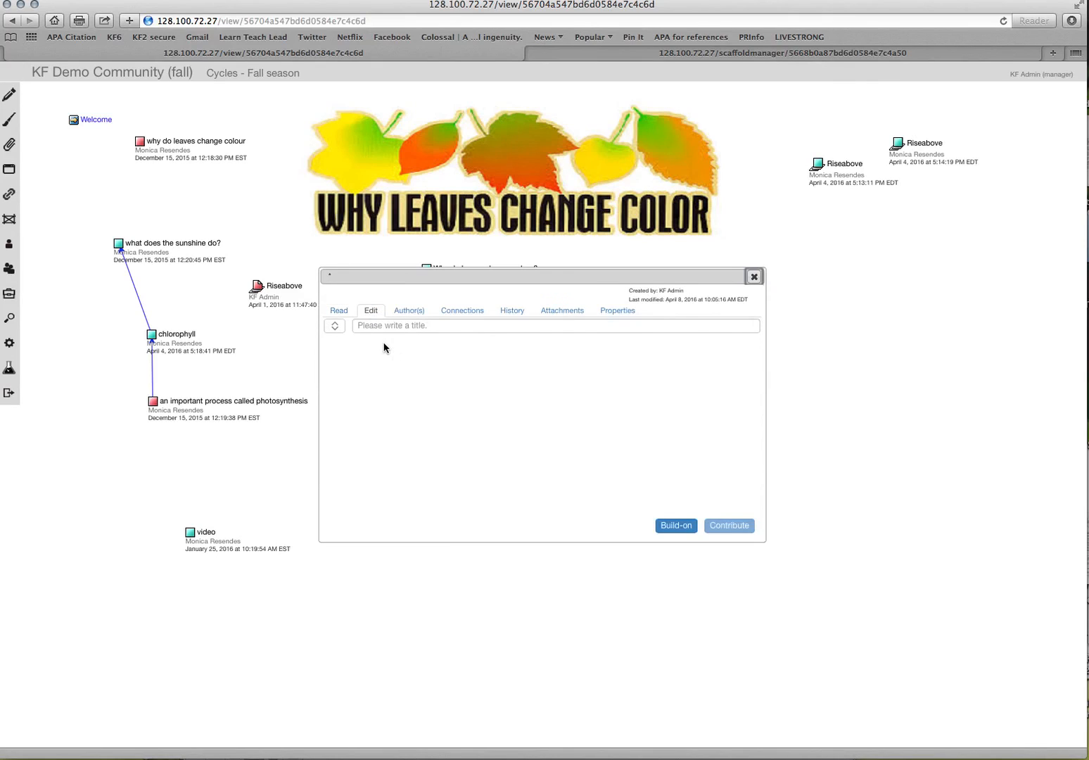
left_click(383, 362)
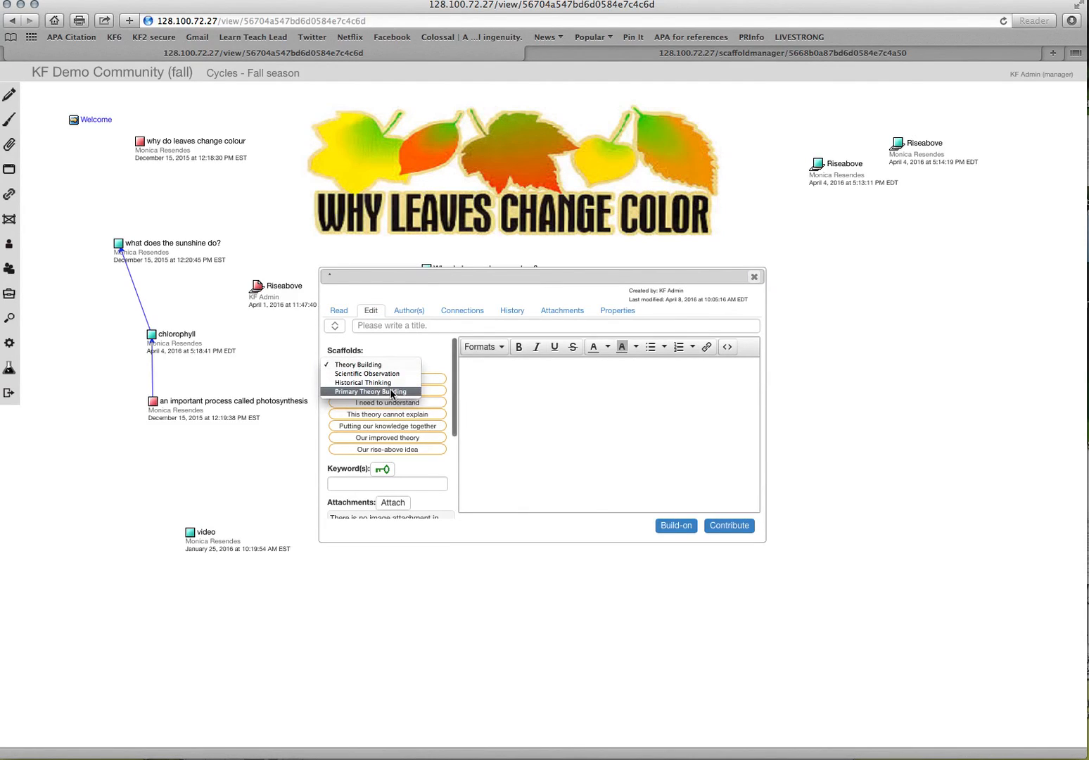
left_click(430, 408)
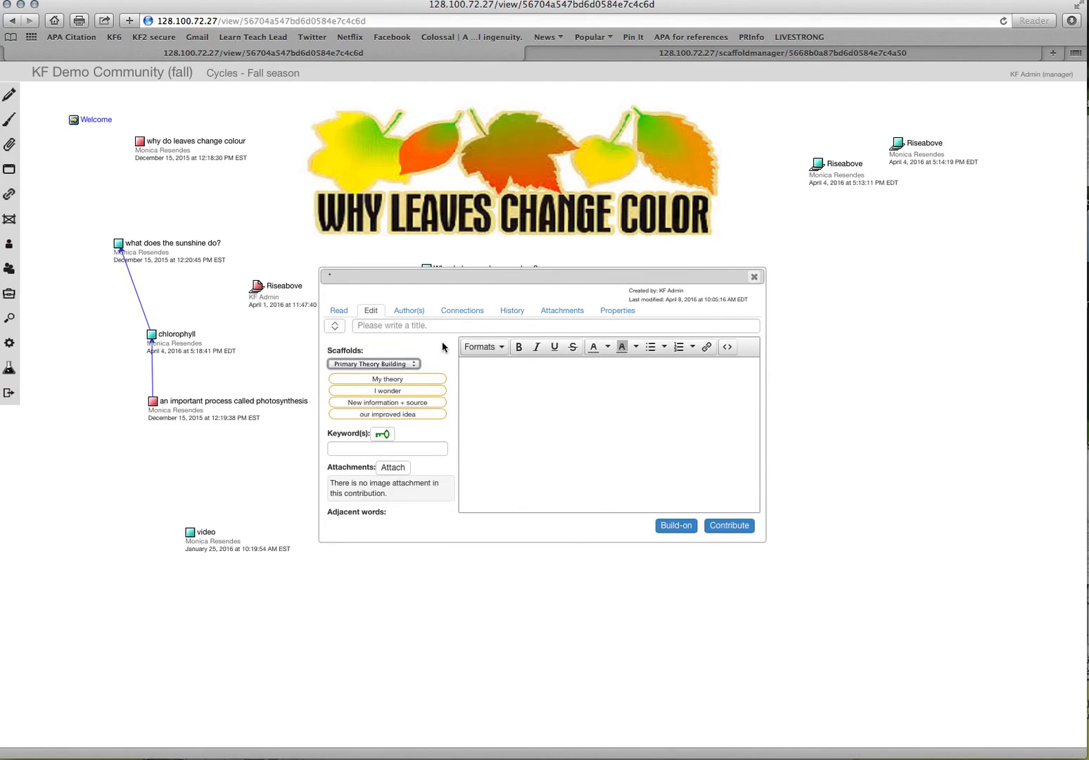